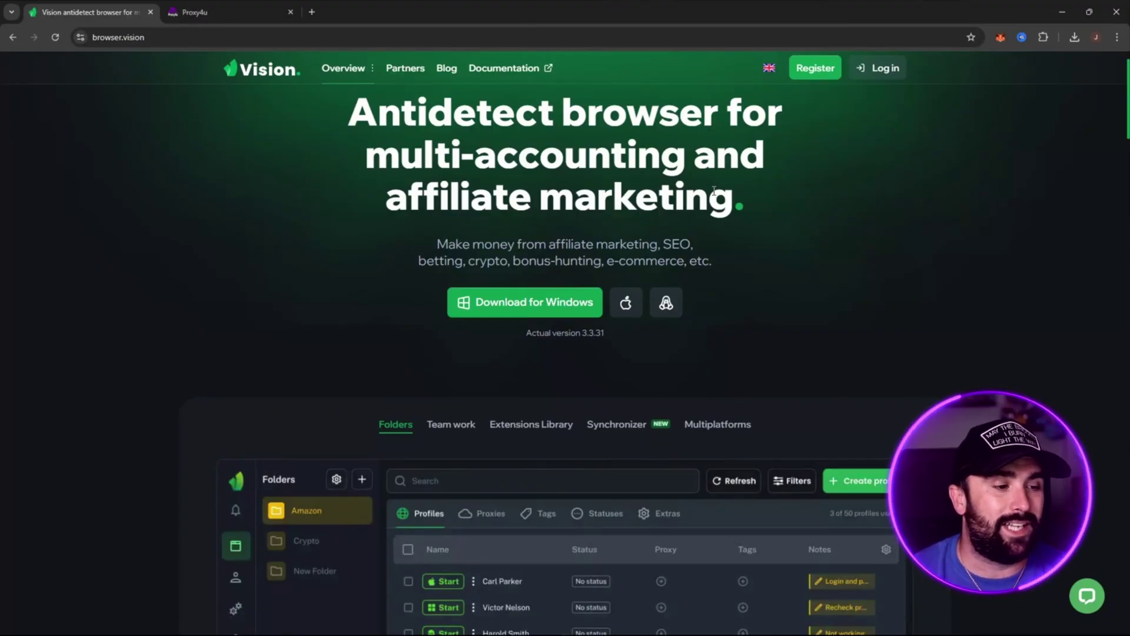
{"action": "scroll", "coordinate": [882, 212], "scroll_direction": "down", "scroll_amount": 2}
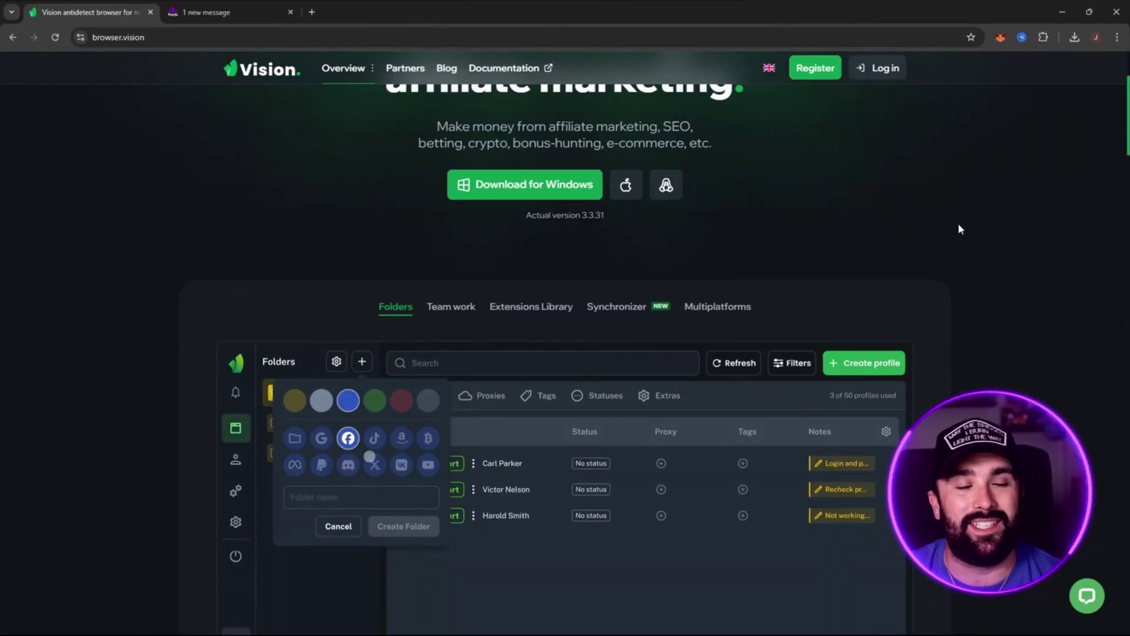
{"action": "scroll", "coordinate": [954, 212], "scroll_direction": "down", "scroll_amount": 3}
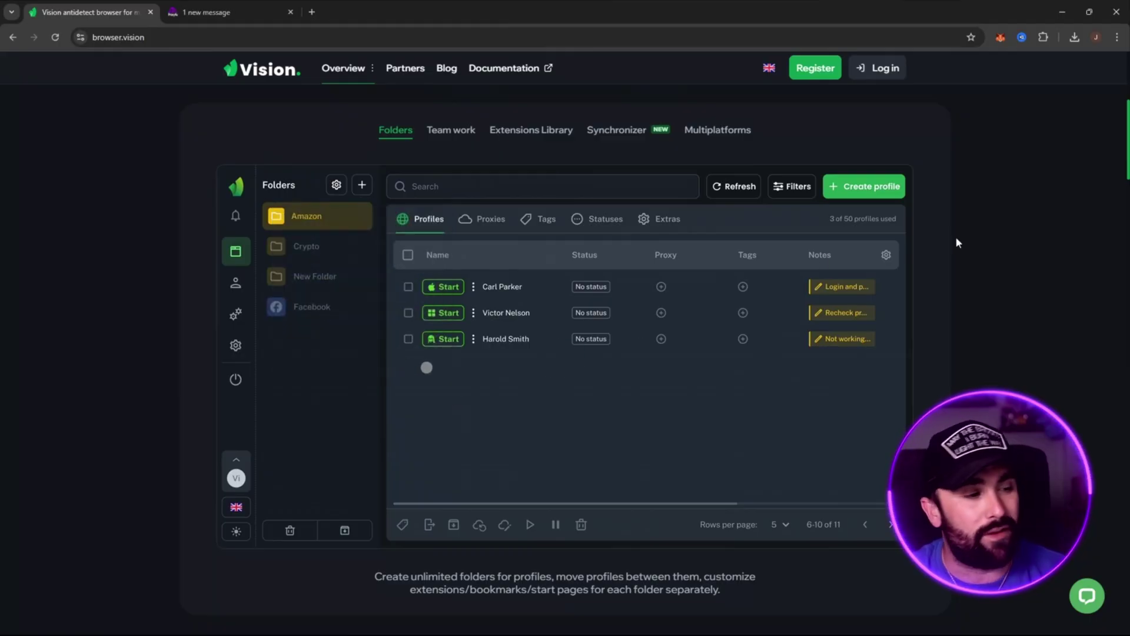
{"action": "scroll", "coordinate": [956, 236], "scroll_direction": "down", "scroll_amount": 7}
{"action": "scroll", "coordinate": [988, 228], "scroll_direction": "down", "scroll_amount": 4}
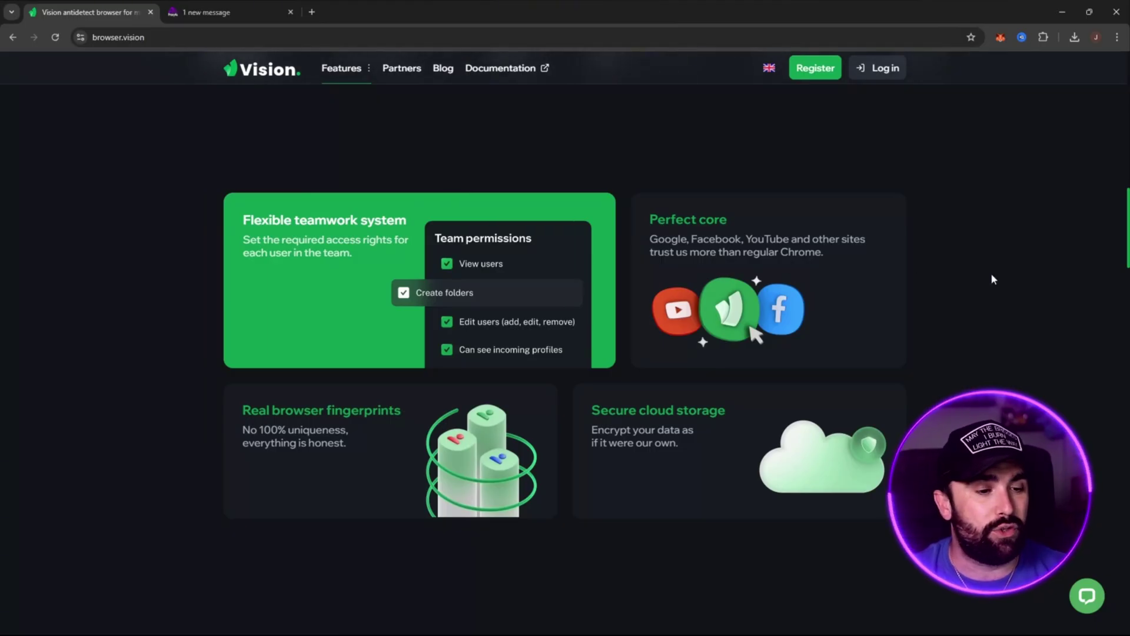
{"action": "scroll", "coordinate": [989, 268], "scroll_direction": "down", "scroll_amount": 3}
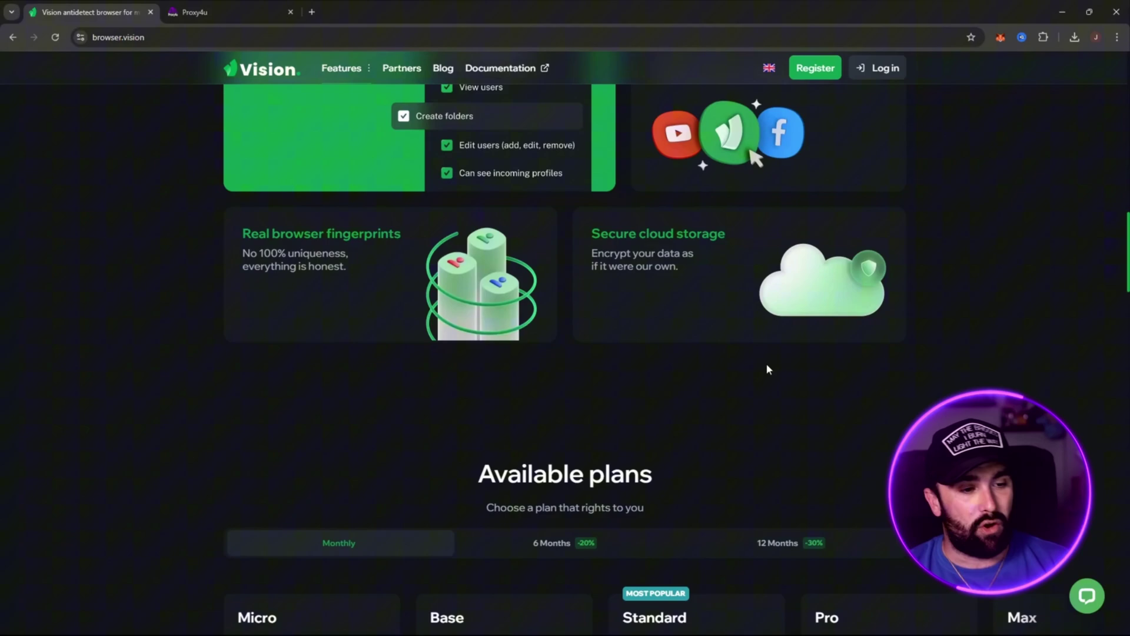
{"action": "scroll", "coordinate": [700, 317], "scroll_direction": "up", "scroll_amount": 1}
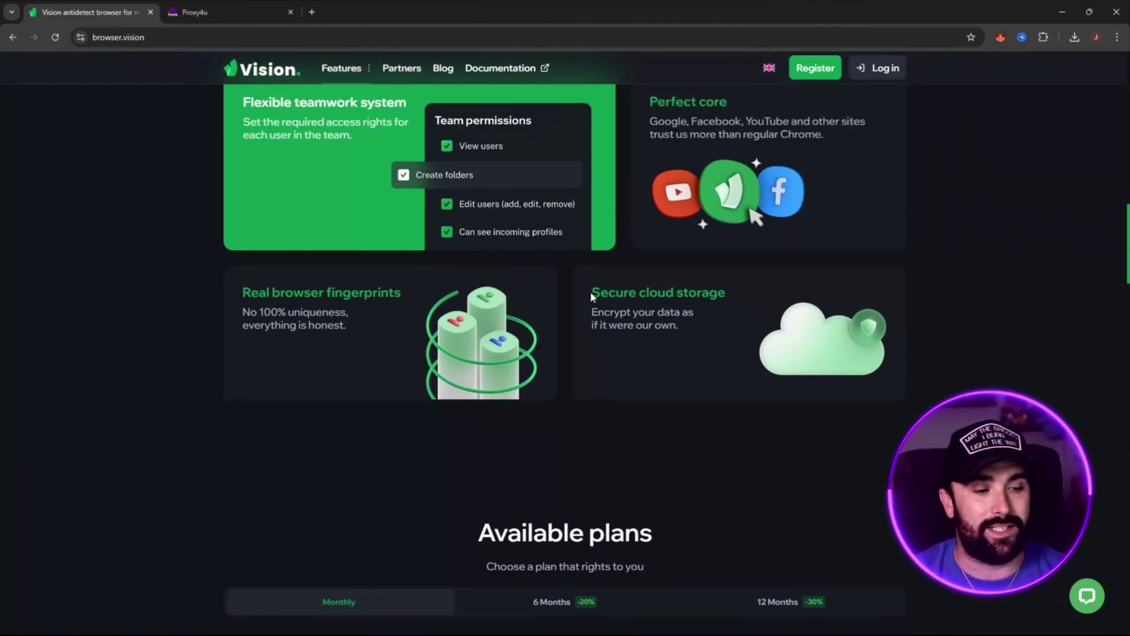
{"action": "scroll", "coordinate": [1054, 316], "scroll_direction": "down", "scroll_amount": 8}
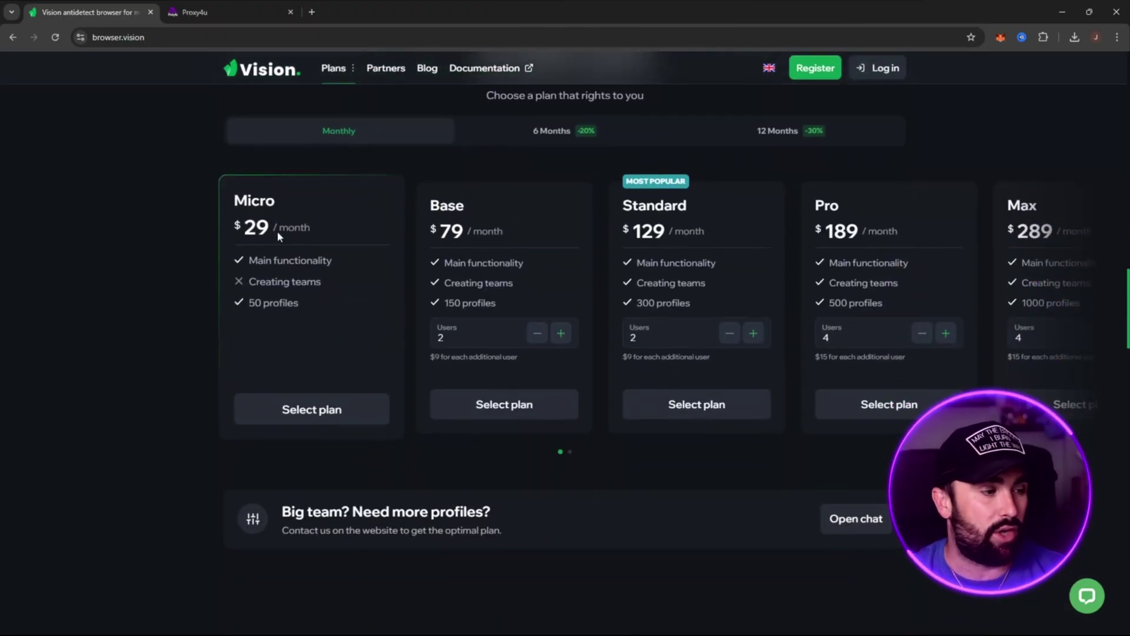
Step: Compare Vision's 6-month and 12-month plan prices, browse the advantages cards, then go to the Proxy4u site
{"action": "left_click", "coordinate": [559, 139]}
{"action": "left_click", "coordinate": [768, 136]}
{"action": "scroll", "coordinate": [1006, 150], "scroll_direction": "down", "scroll_amount": 9}
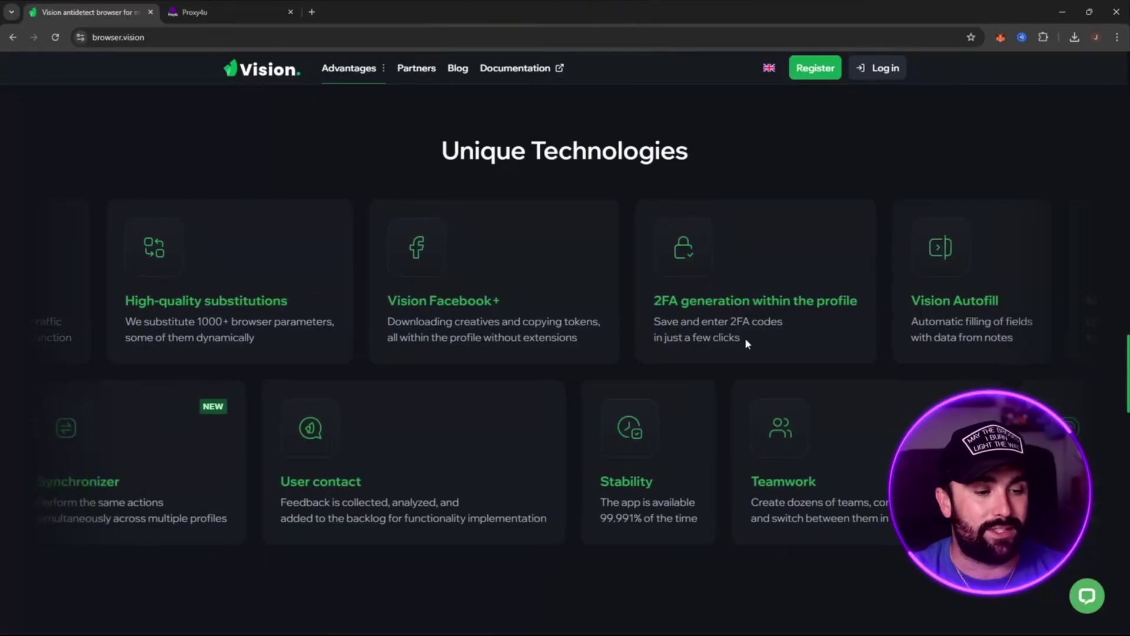
{"action": "scroll", "coordinate": [765, 376], "scroll_direction": "down", "scroll_amount": 2}
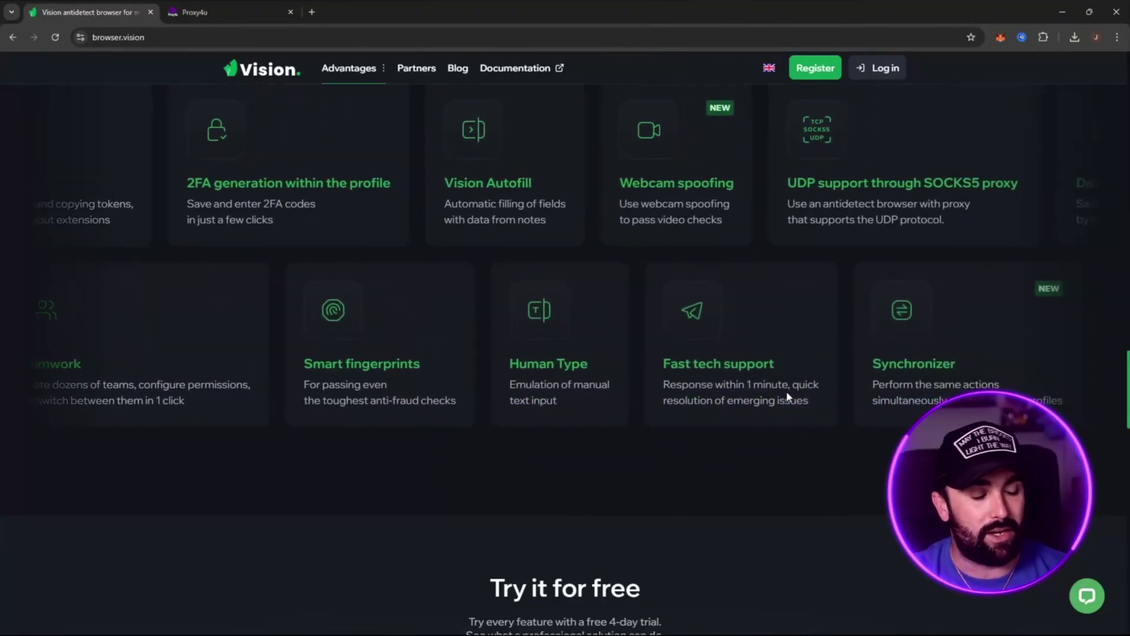
{"action": "left_click", "coordinate": [234, 16]}
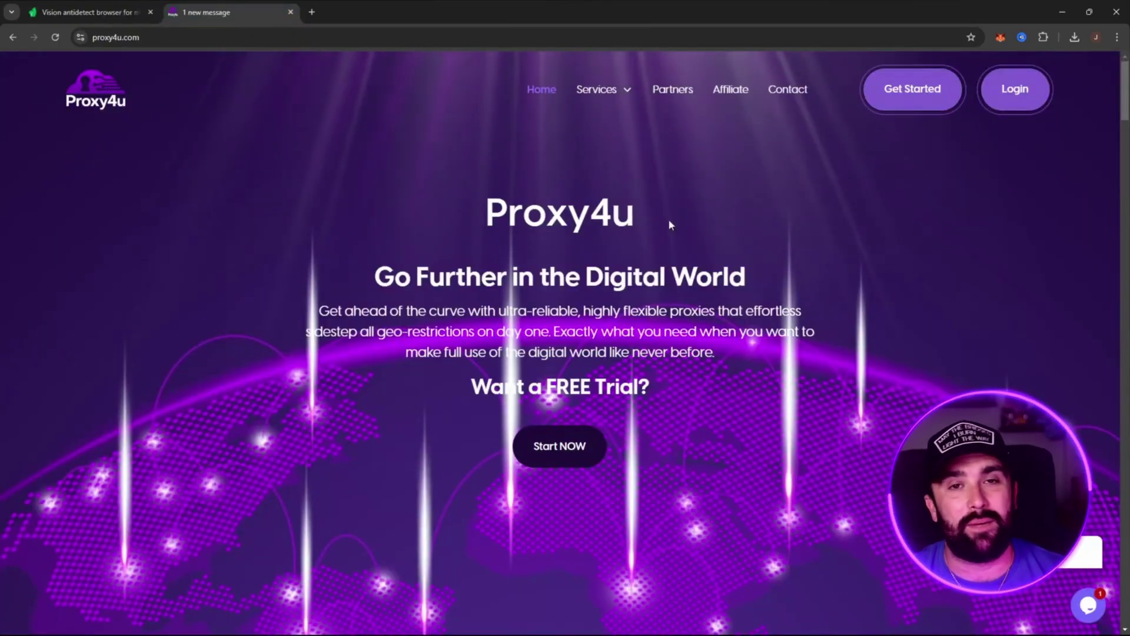
{"action": "scroll", "coordinate": [889, 224], "scroll_direction": "down", "scroll_amount": 3}
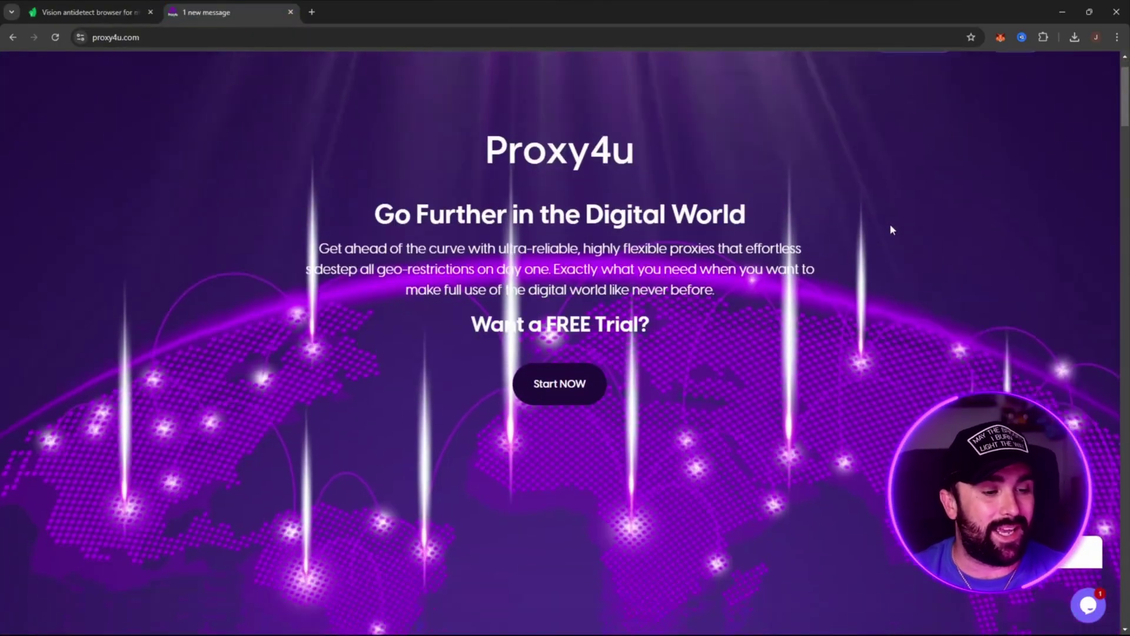
{"action": "scroll", "coordinate": [890, 232], "scroll_direction": "up", "scroll_amount": 1}
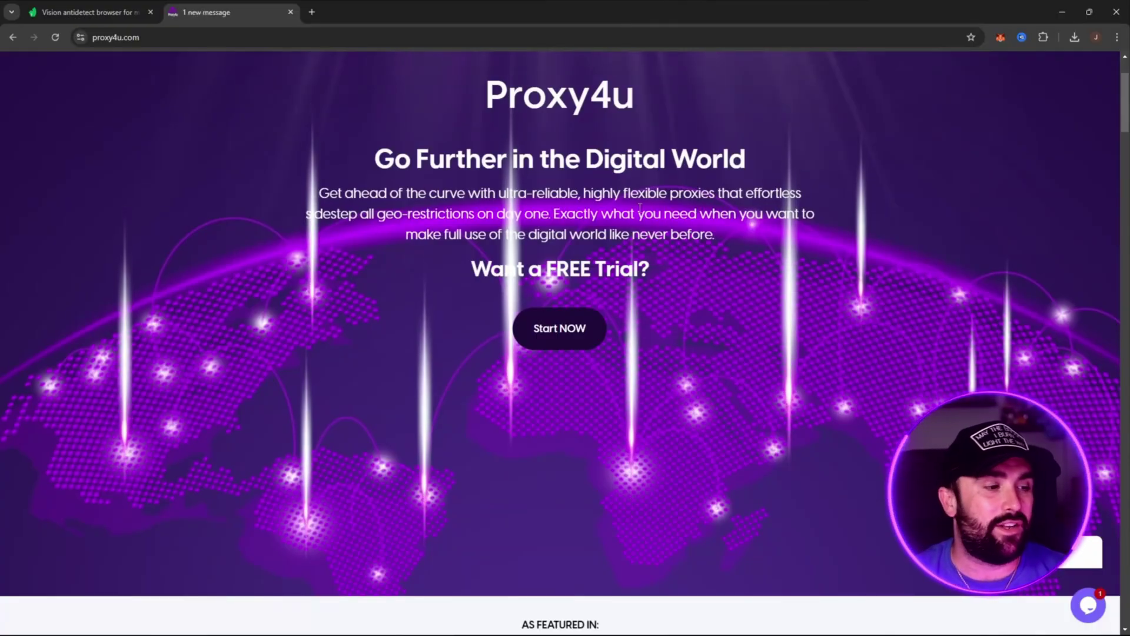
{"action": "scroll", "coordinate": [640, 209], "scroll_direction": "down", "scroll_amount": 1}
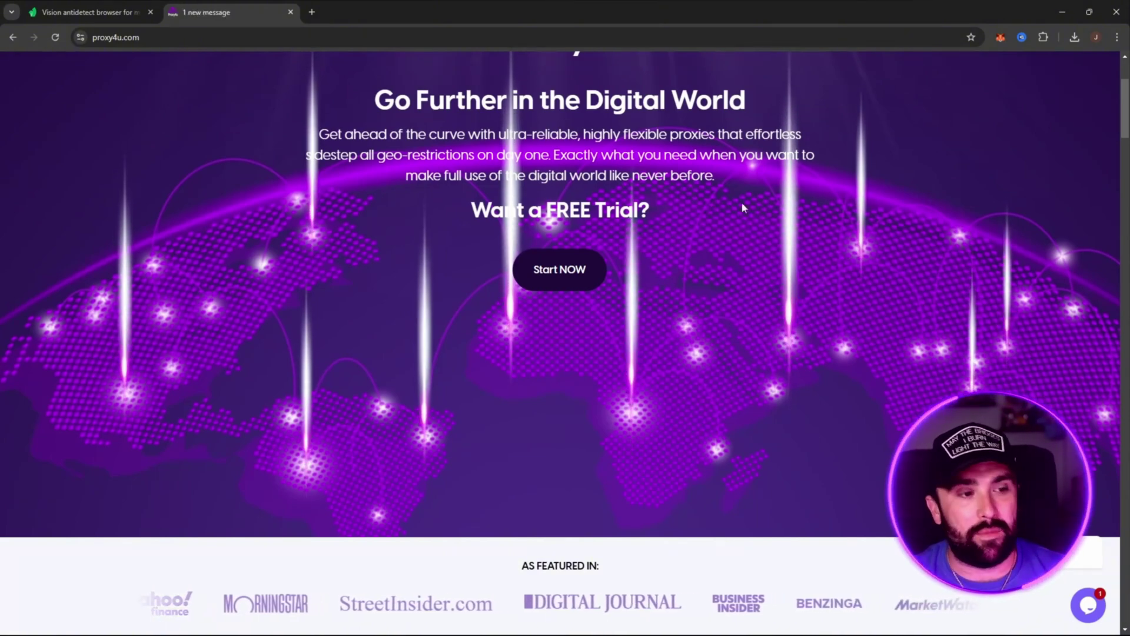
{"action": "triple_click", "coordinate": [656, 212]}
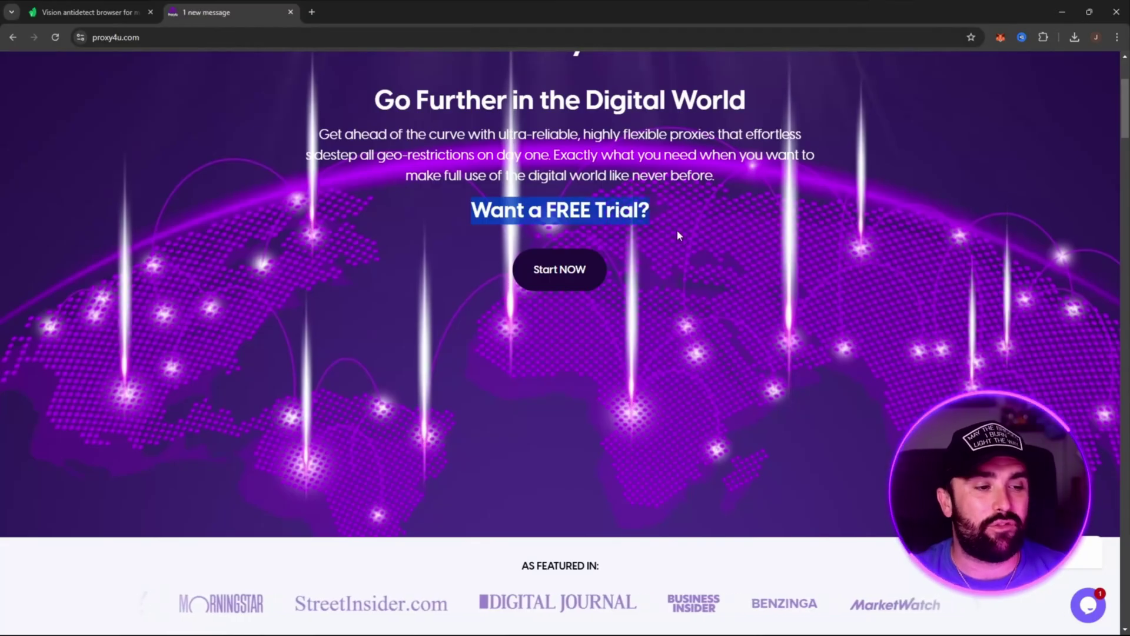
{"action": "left_click", "coordinate": [719, 335]}
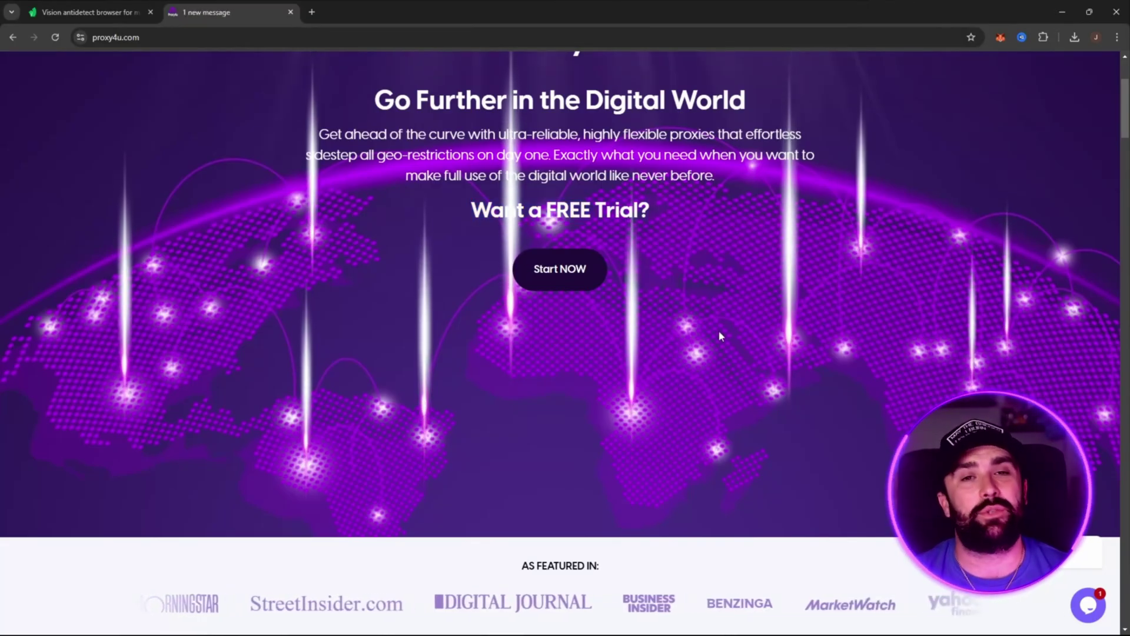
{"action": "scroll", "coordinate": [983, 301], "scroll_direction": "down", "scroll_amount": 7}
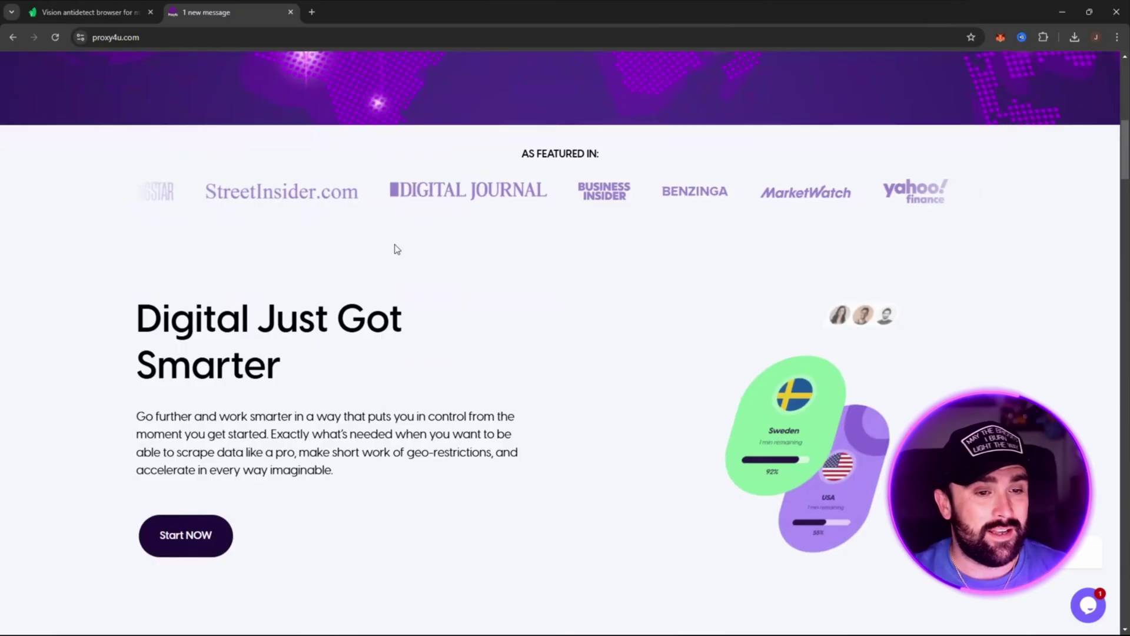
{"action": "scroll", "coordinate": [1059, 224], "scroll_direction": "down", "scroll_amount": 2}
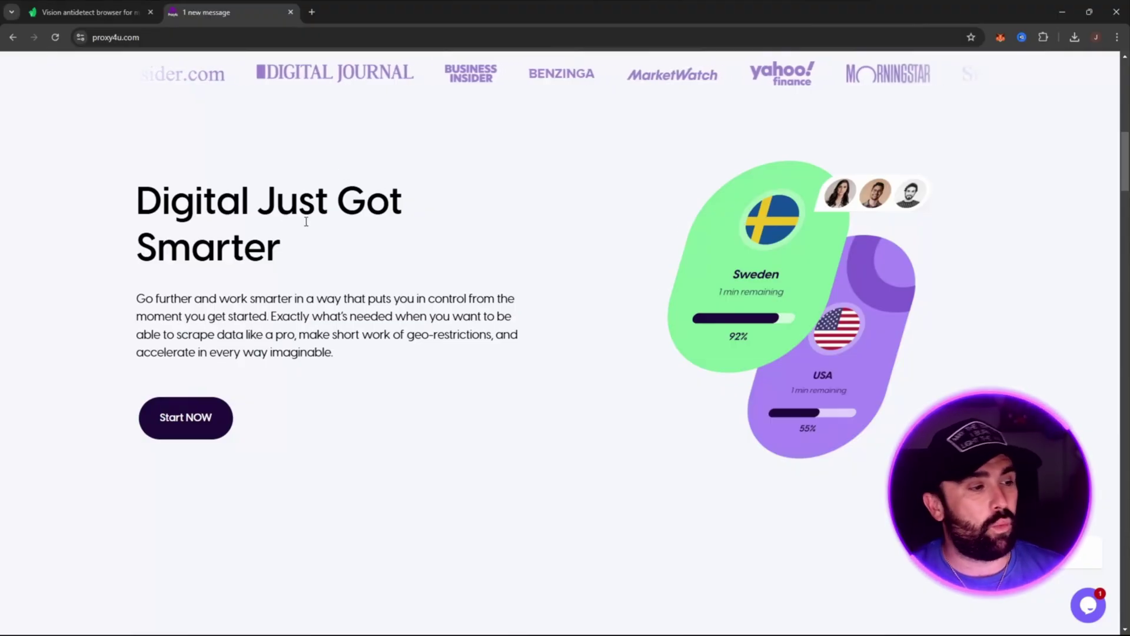
{"action": "scroll", "coordinate": [589, 335], "scroll_direction": "down", "scroll_amount": 1}
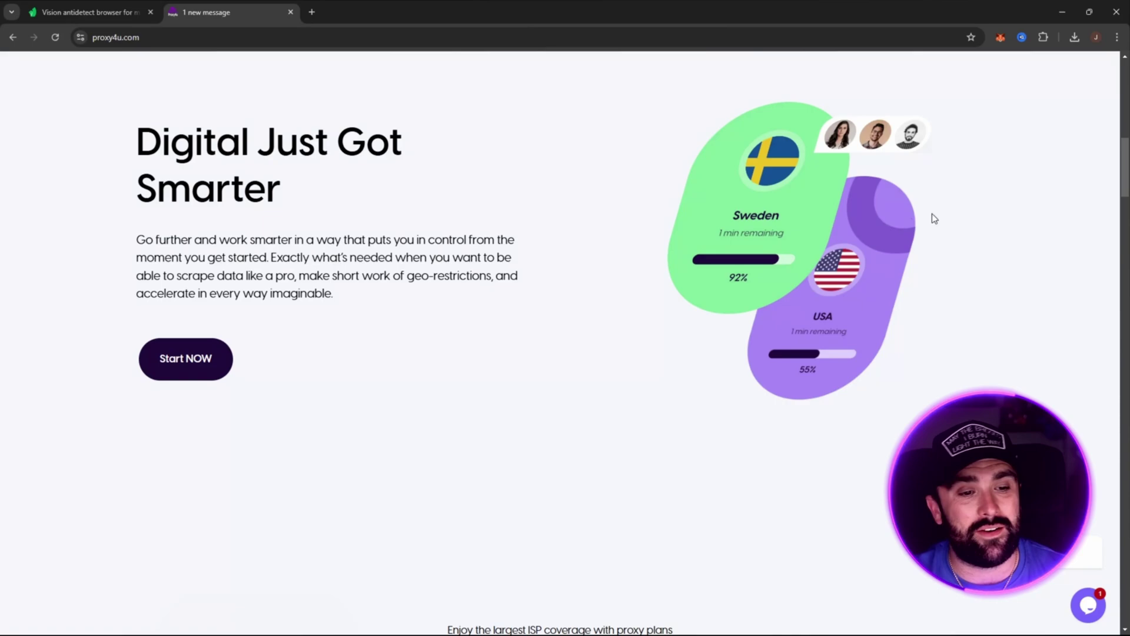
{"action": "scroll", "coordinate": [1001, 246], "scroll_direction": "down", "scroll_amount": 4}
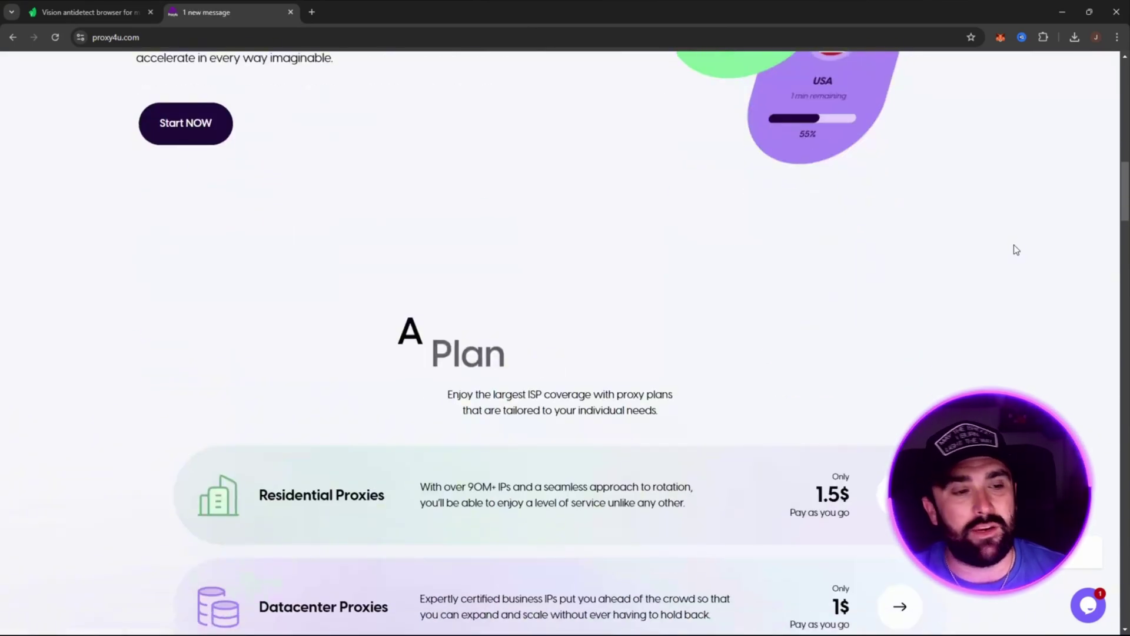
{"action": "scroll", "coordinate": [1012, 243], "scroll_direction": "down", "scroll_amount": 4}
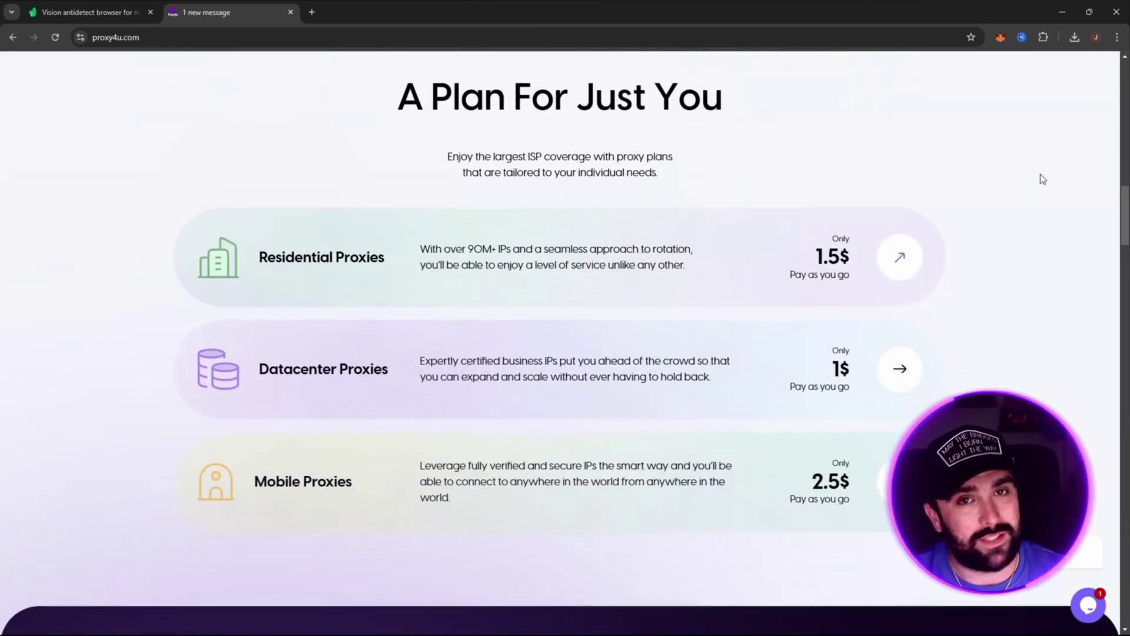
{"action": "scroll", "coordinate": [1040, 177], "scroll_direction": "down", "scroll_amount": 1}
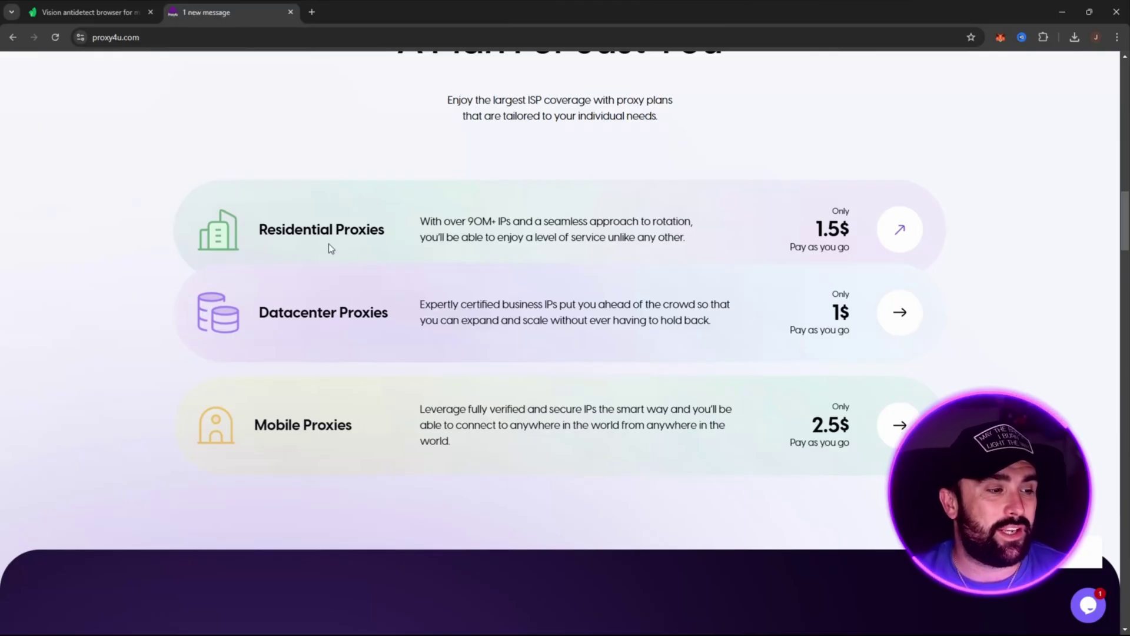
{"action": "scroll", "coordinate": [1020, 214], "scroll_direction": "down", "scroll_amount": 4}
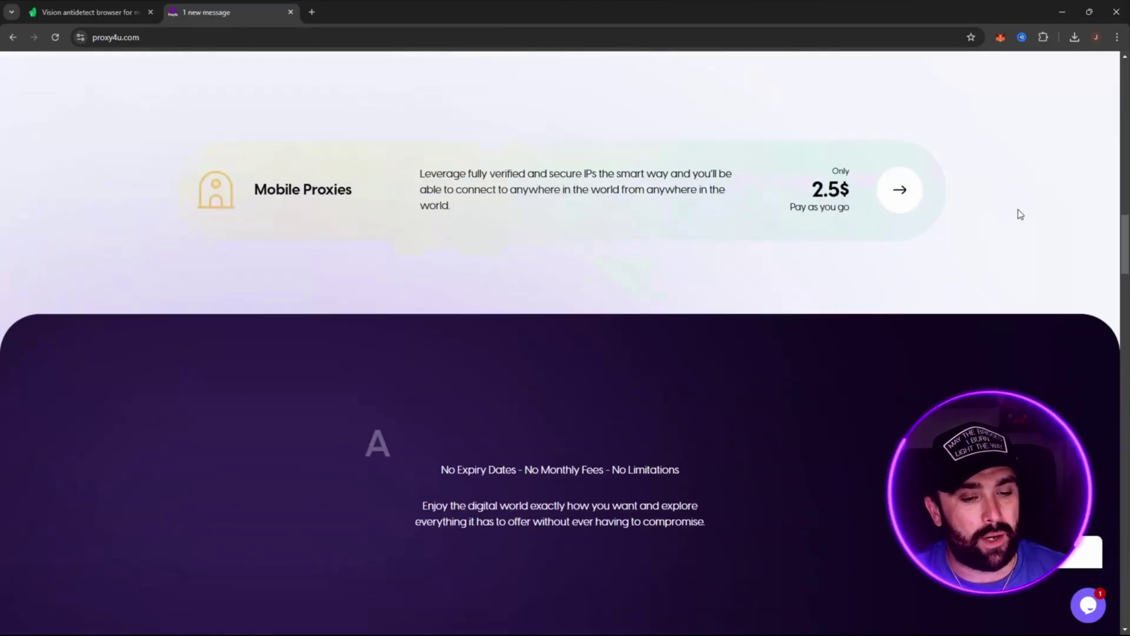
{"action": "scroll", "coordinate": [1012, 209], "scroll_direction": "down", "scroll_amount": 8}
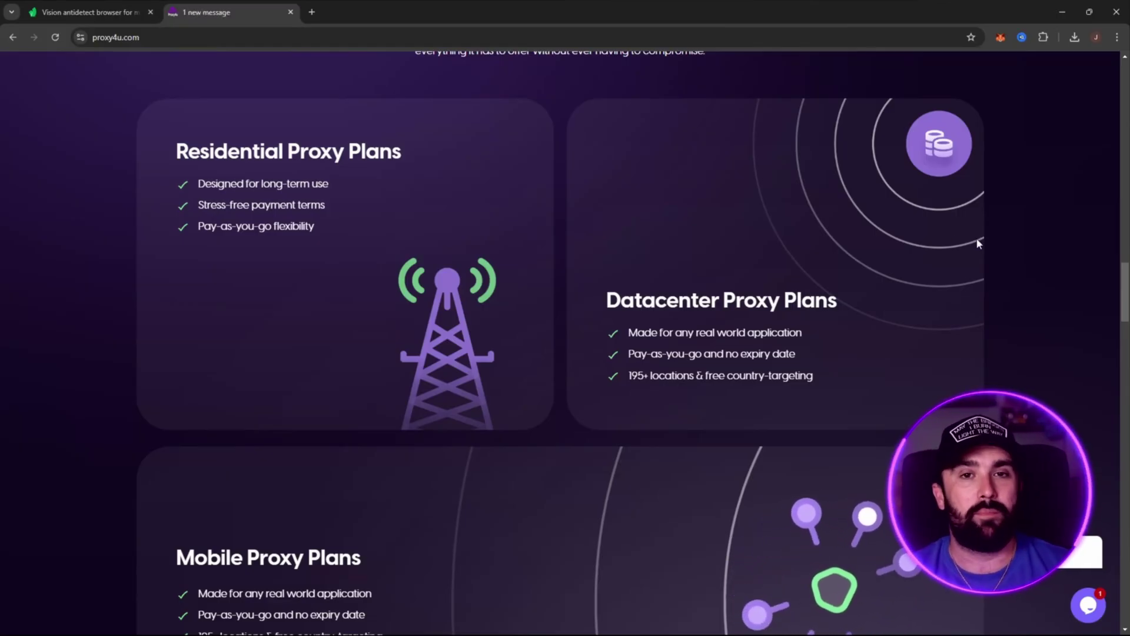
{"action": "scroll", "coordinate": [1032, 214], "scroll_direction": "down", "scroll_amount": 3}
{"action": "scroll", "coordinate": [998, 196], "scroll_direction": "down", "scroll_amount": 4}
{"action": "scroll", "coordinate": [1023, 205], "scroll_direction": "up", "scroll_amount": 4}
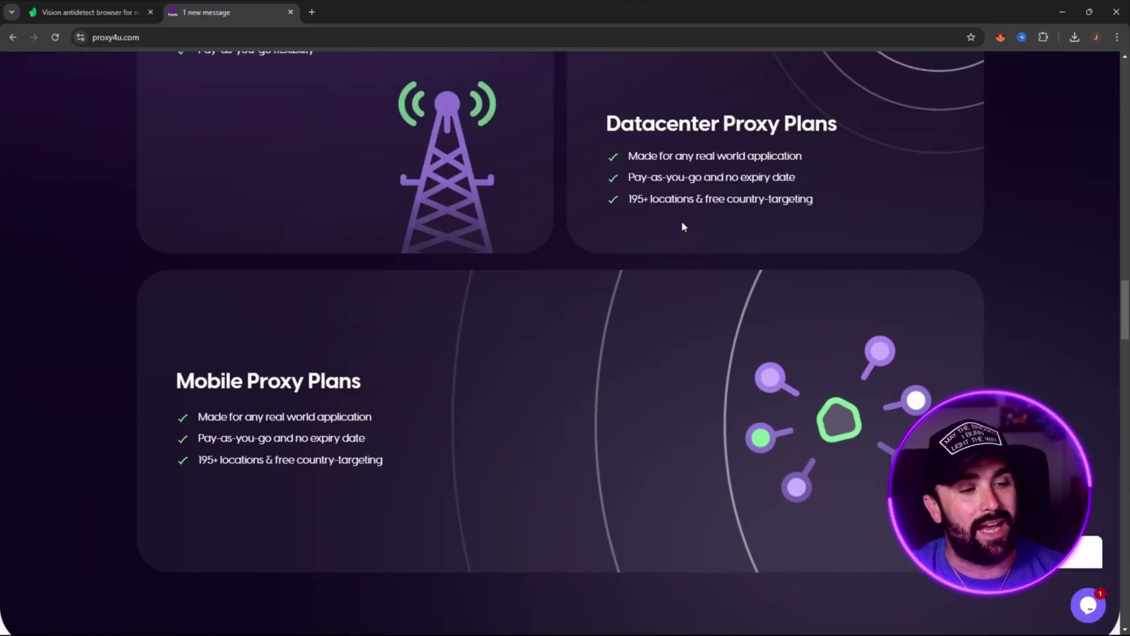
{"action": "left_click_drag", "start_coordinate": [628, 200], "coordinate": [713, 207]}
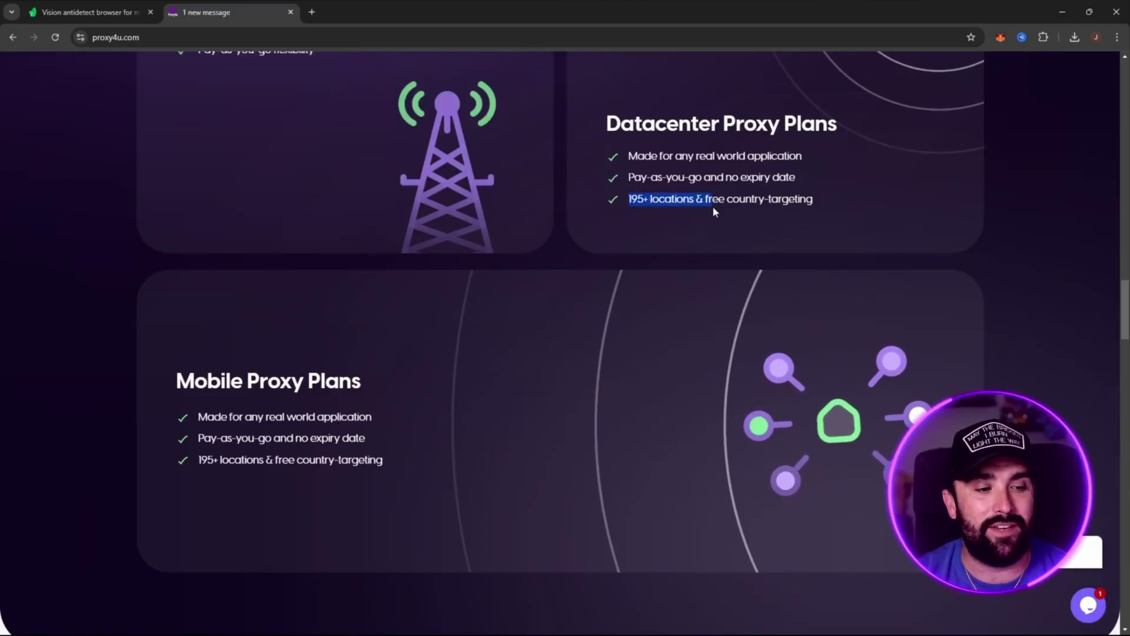
{"action": "scroll", "coordinate": [977, 228], "scroll_direction": "down", "scroll_amount": 10}
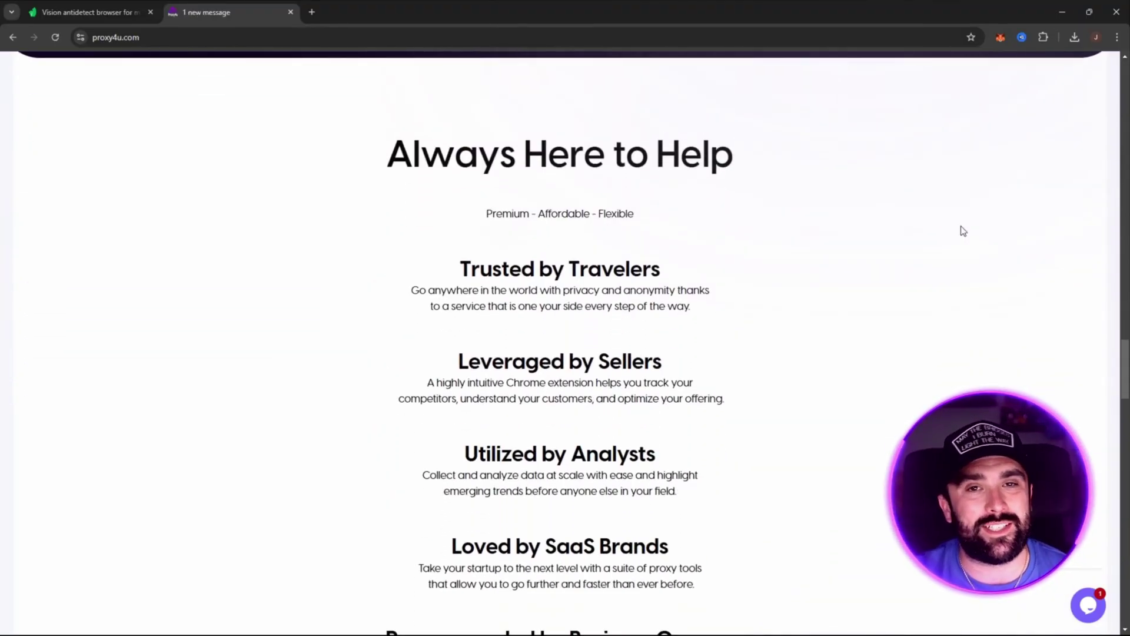
{"action": "scroll", "coordinate": [948, 222], "scroll_direction": "down", "scroll_amount": 6}
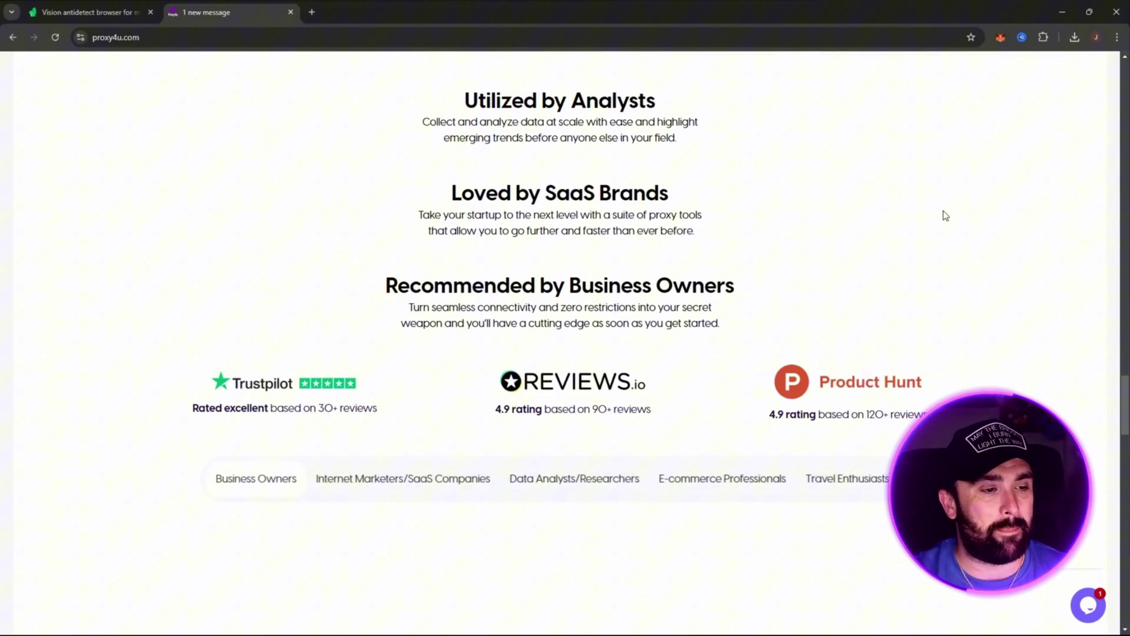
{"action": "scroll", "coordinate": [941, 212], "scroll_direction": "up", "scroll_amount": 5}
{"action": "scroll", "coordinate": [779, 168], "scroll_direction": "down", "scroll_amount": 1}
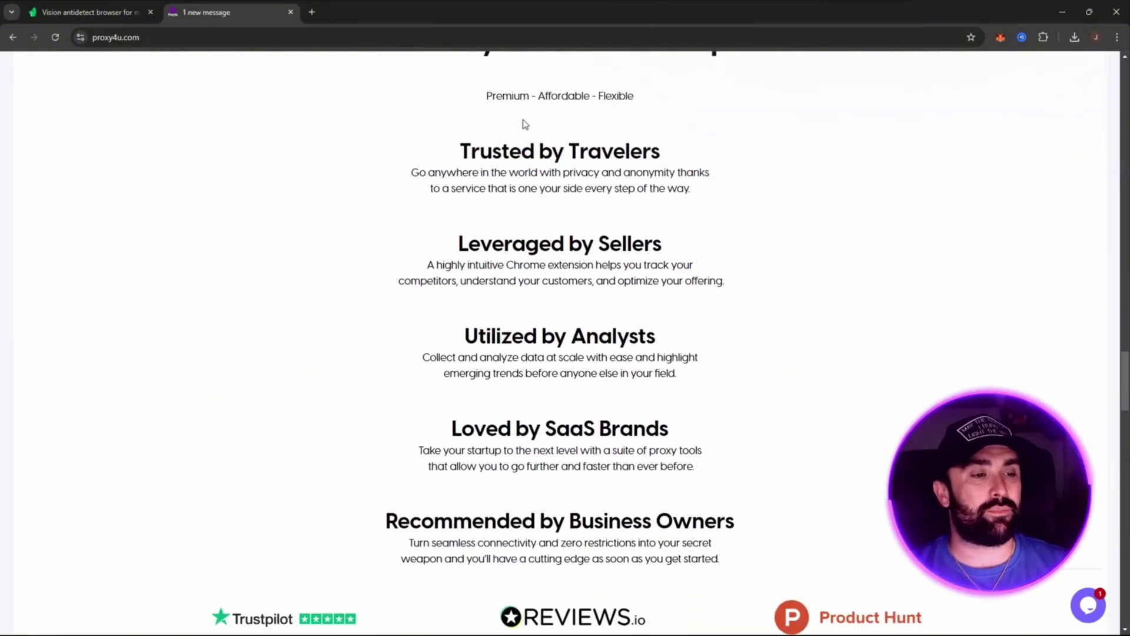
{"action": "scroll", "coordinate": [1056, 234], "scroll_direction": "down", "scroll_amount": 1}
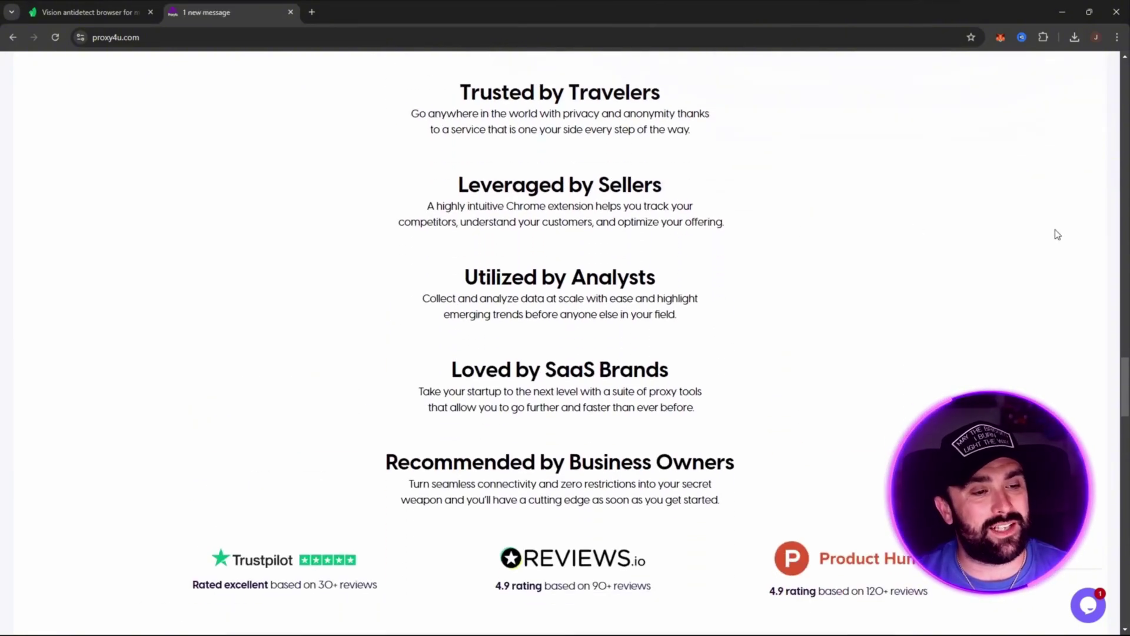
{"action": "scroll", "coordinate": [962, 233], "scroll_direction": "down", "scroll_amount": 1}
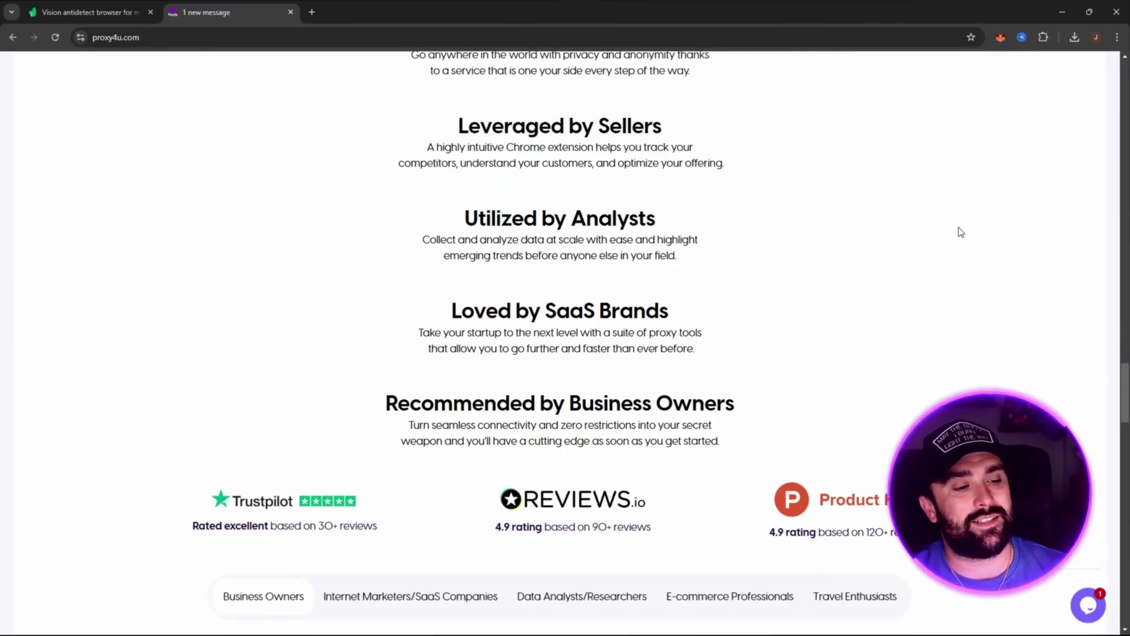
{"action": "scroll", "coordinate": [930, 273], "scroll_direction": "down", "scroll_amount": 3}
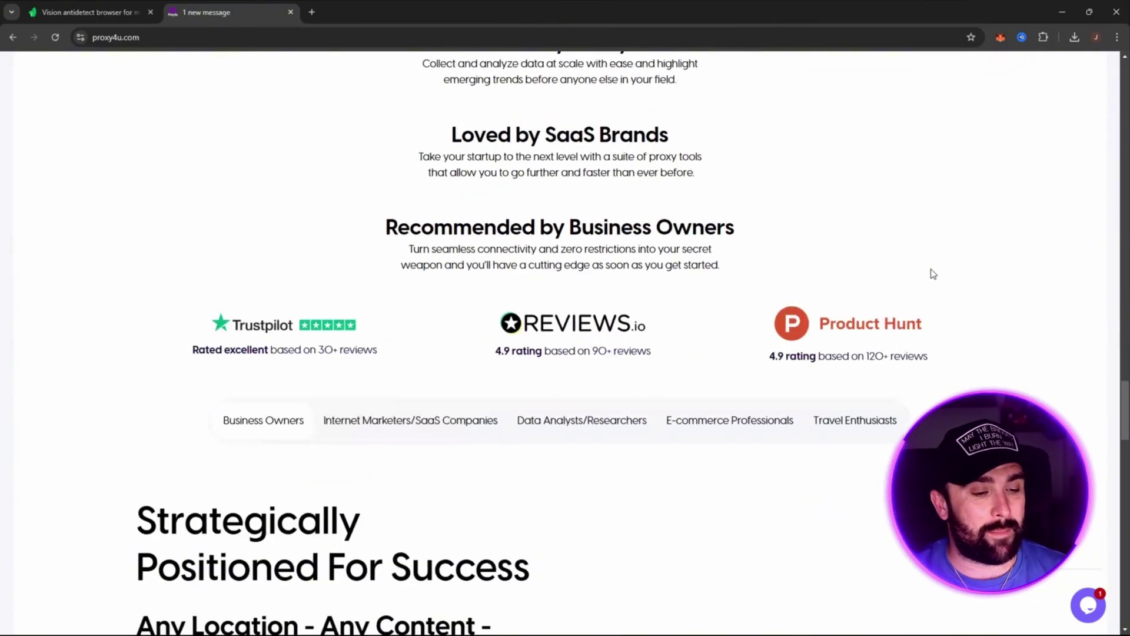
{"action": "scroll", "coordinate": [918, 230], "scroll_direction": "down", "scroll_amount": 2}
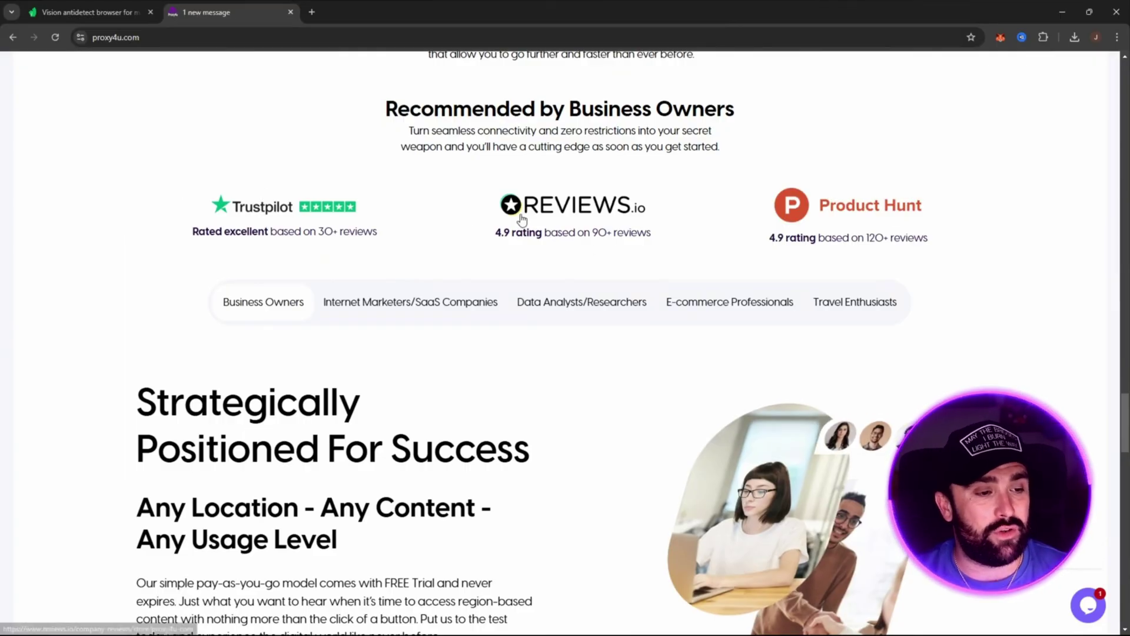
{"action": "scroll", "coordinate": [1047, 220], "scroll_direction": "down", "scroll_amount": 3}
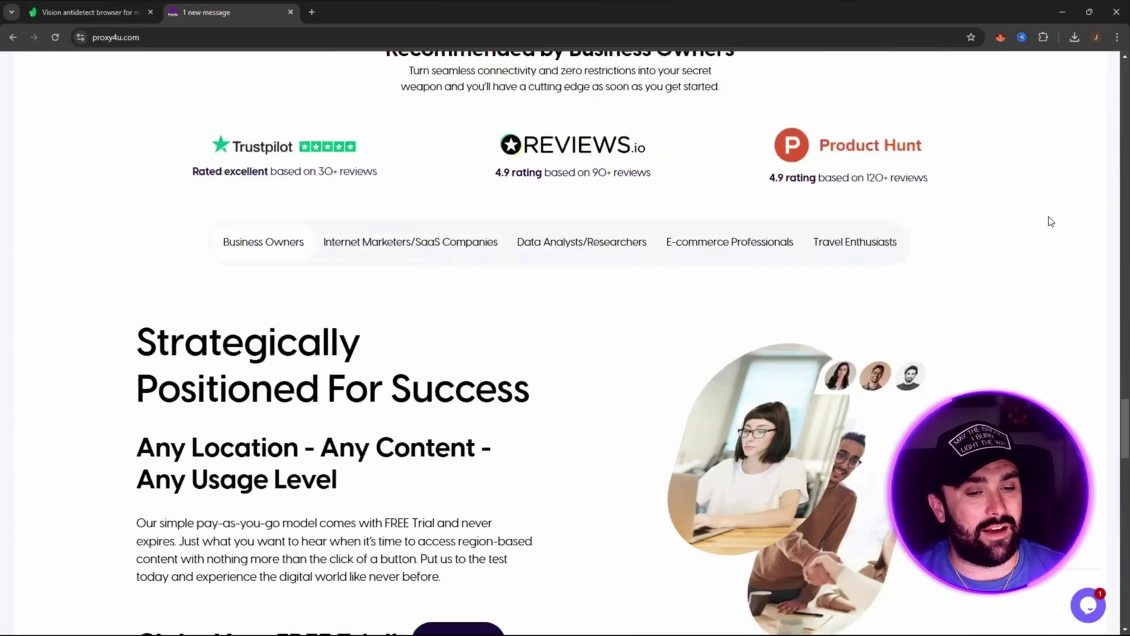
{"action": "scroll", "coordinate": [1045, 219], "scroll_direction": "down", "scroll_amount": 3}
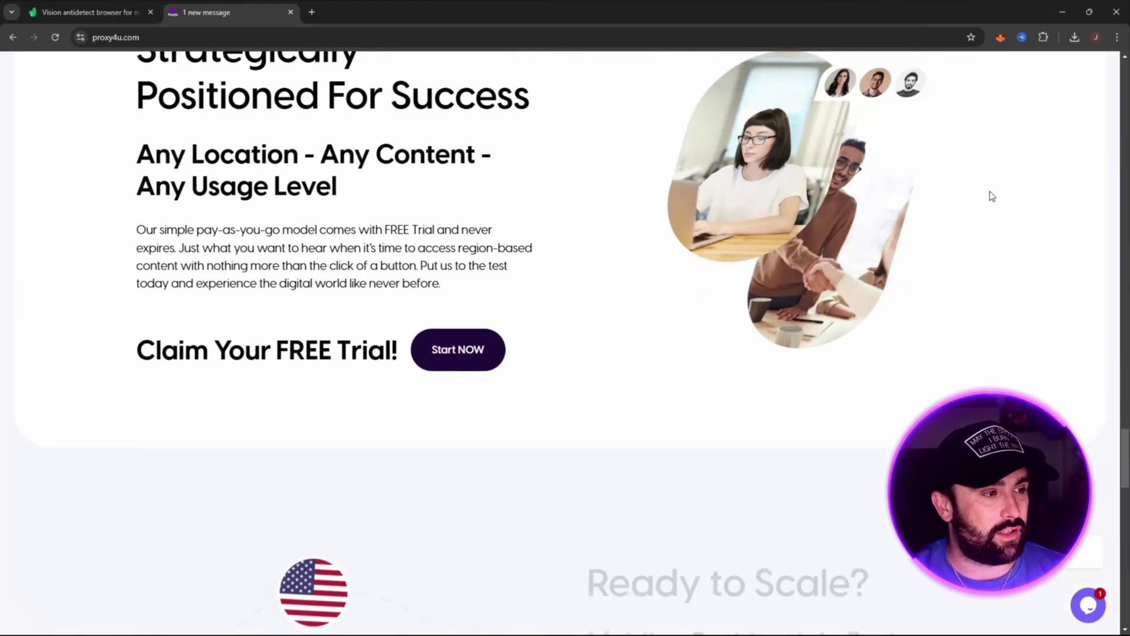
{"action": "scroll", "coordinate": [973, 202], "scroll_direction": "up", "scroll_amount": 1}
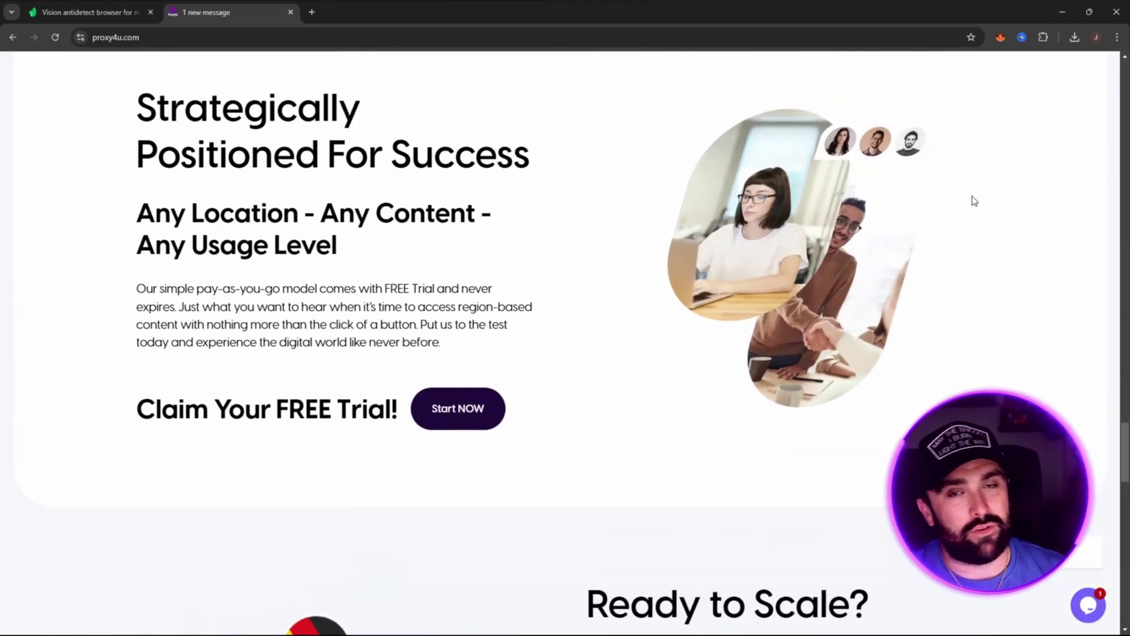
{"action": "scroll", "coordinate": [1080, 133], "scroll_direction": "down", "scroll_amount": 7}
{"action": "scroll", "coordinate": [1083, 141], "scroll_direction": "down", "scroll_amount": 2}
{"action": "scroll", "coordinate": [812, 171], "scroll_direction": "up", "scroll_amount": 1}
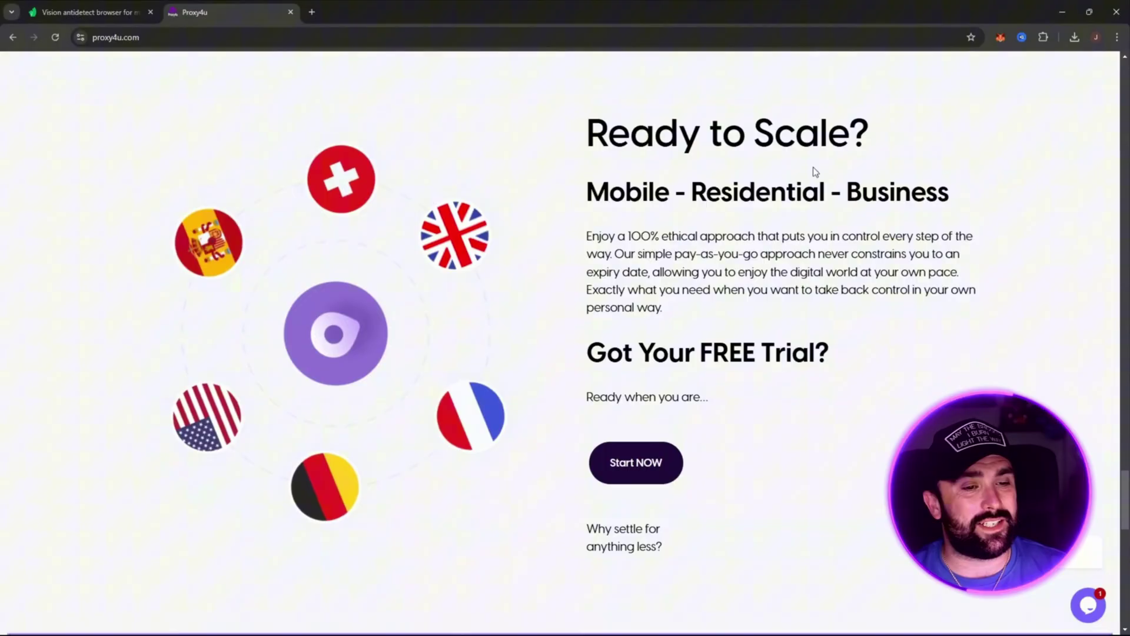
{"action": "left_click_drag", "start_coordinate": [606, 352], "coordinate": [837, 363]}
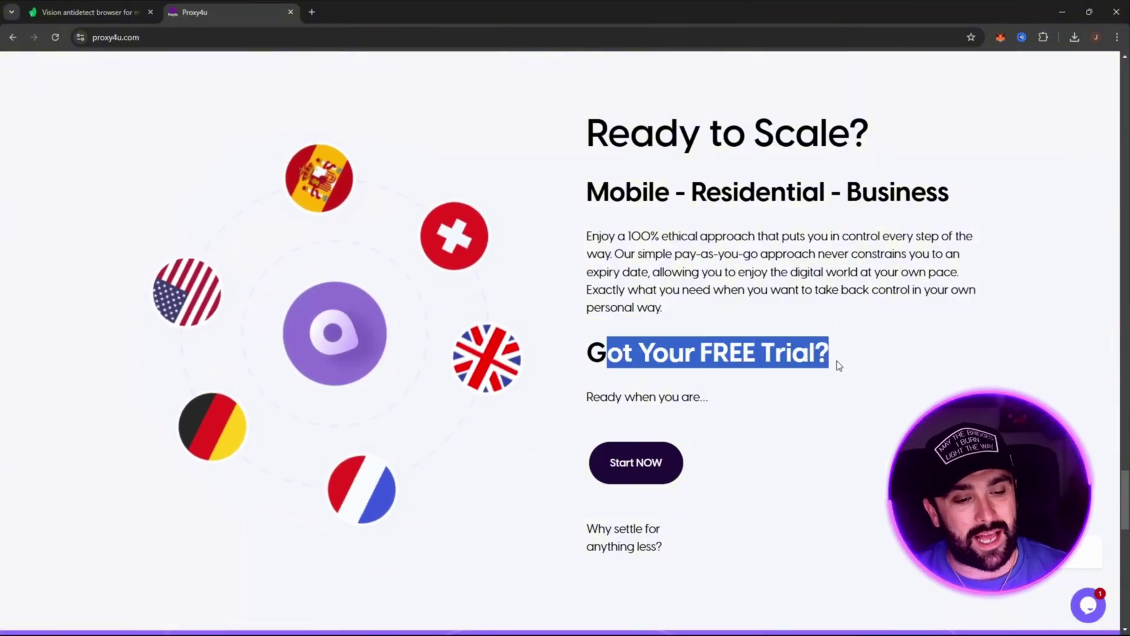
{"action": "left_click", "coordinate": [837, 363]}
{"action": "scroll", "coordinate": [1102, 478], "scroll_direction": "up", "scroll_amount": 5}
{"action": "scroll", "coordinate": [1103, 478], "scroll_direction": "up", "scroll_amount": 15}
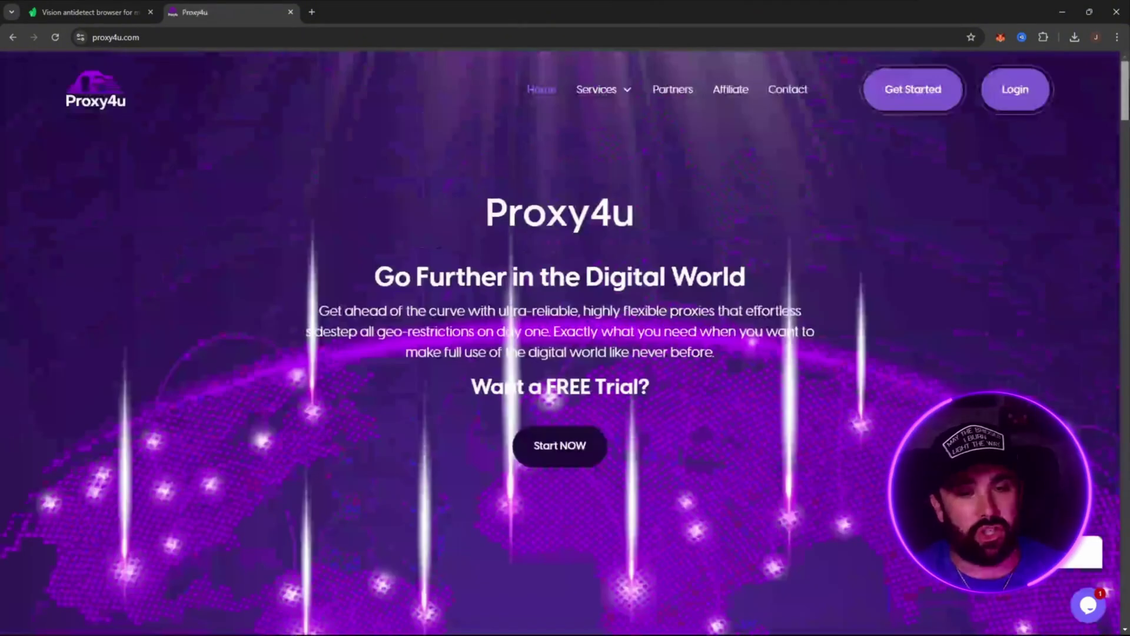
Step: Log in to Proxy4u with Remember me ticked and open the Residential Proxy plan page
{"action": "left_click", "coordinate": [1011, 89]}
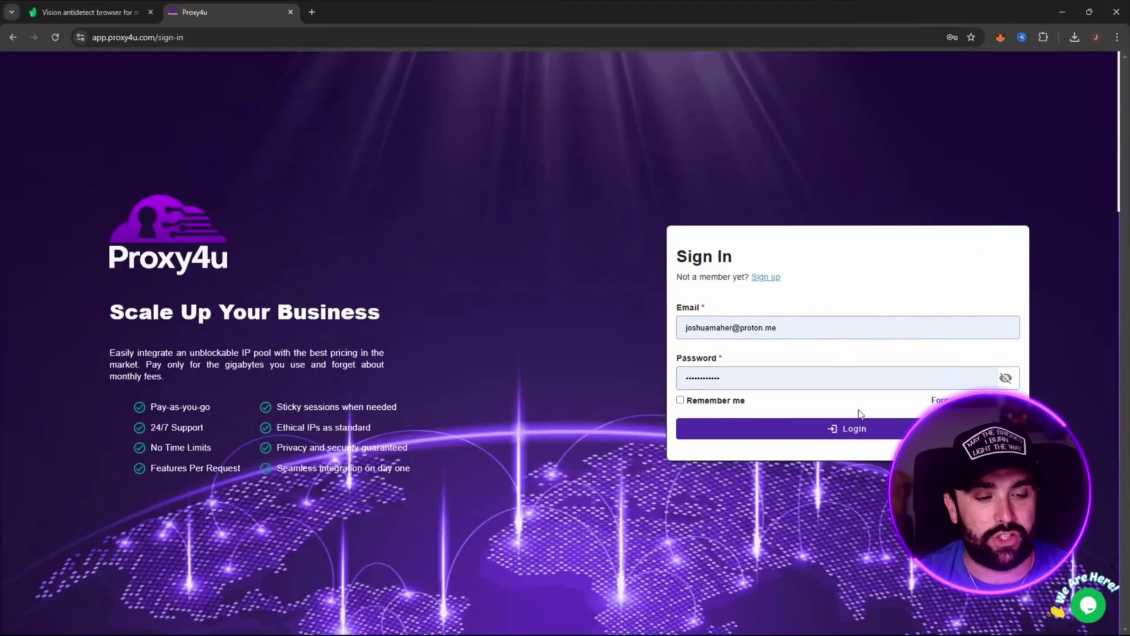
{"action": "left_click", "coordinate": [680, 399]}
{"action": "left_click", "coordinate": [741, 428]}
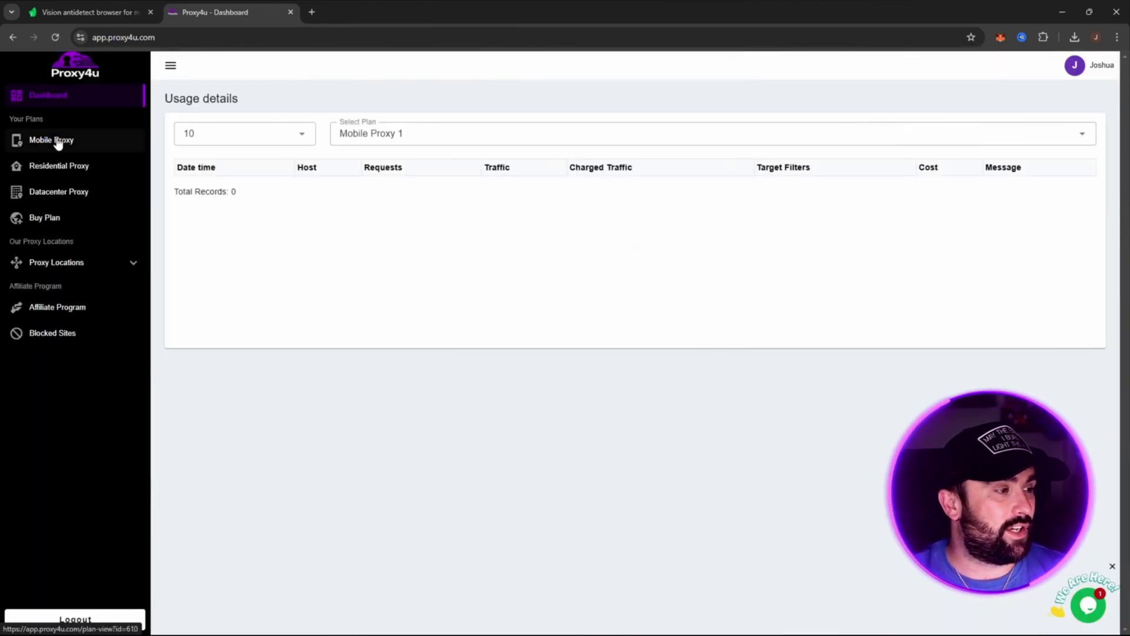
{"action": "left_click", "coordinate": [76, 169]}
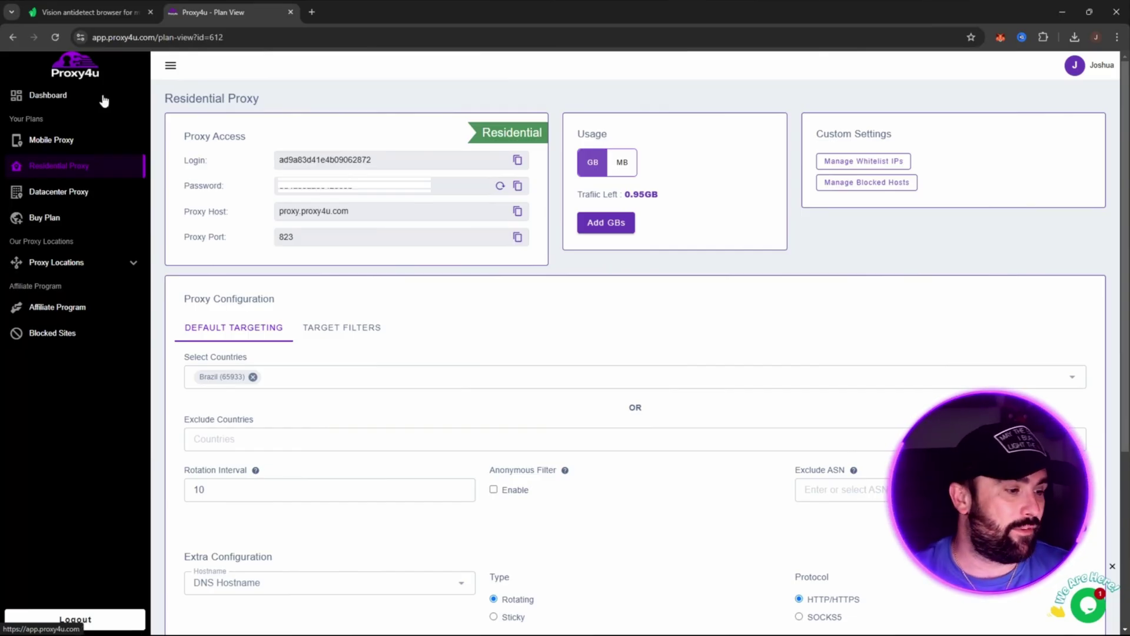
Step: Set the residential proxy's Rotation Interval to 15 minutes
{"action": "scroll", "coordinate": [412, 276], "scroll_direction": "down", "scroll_amount": 2}
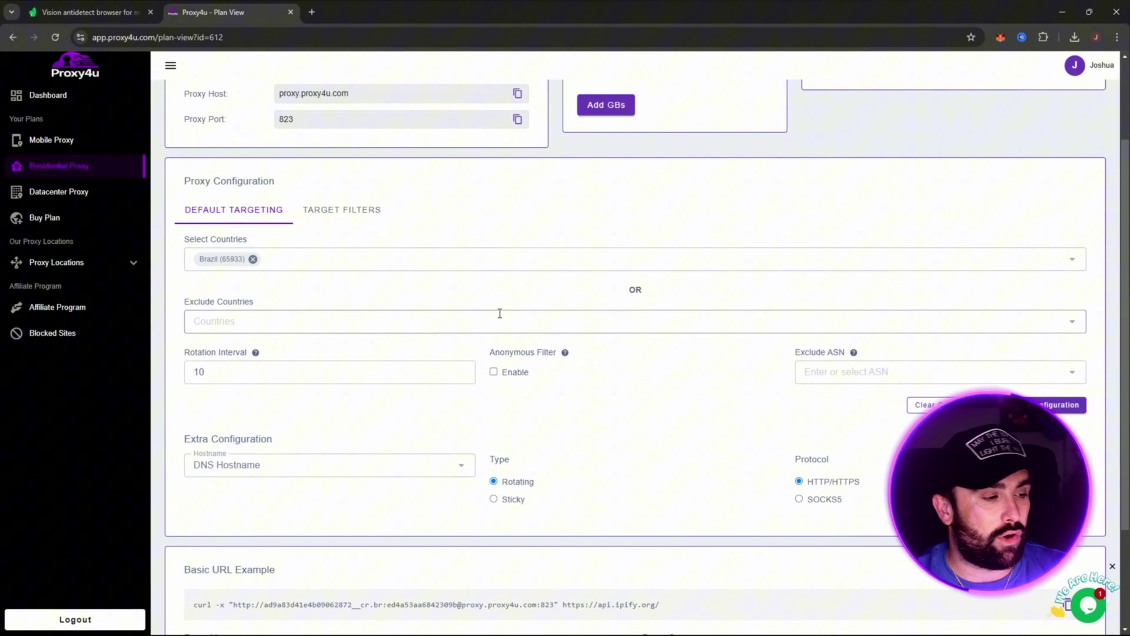
{"action": "mouse_move", "coordinate": [256, 354]}
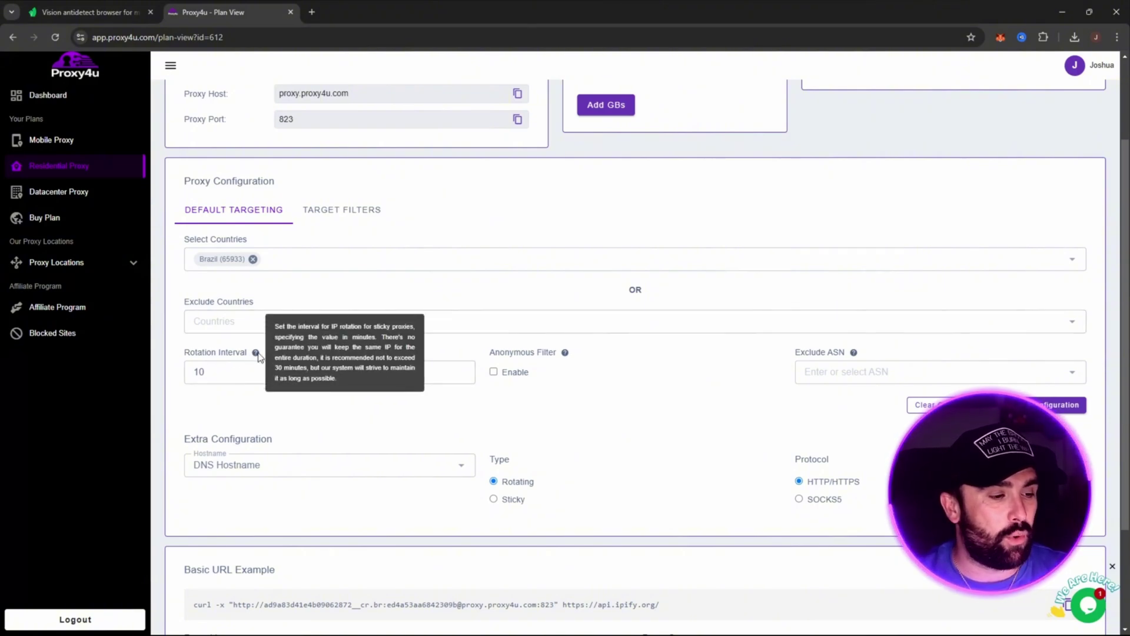
{"action": "left_click", "coordinate": [223, 374]}
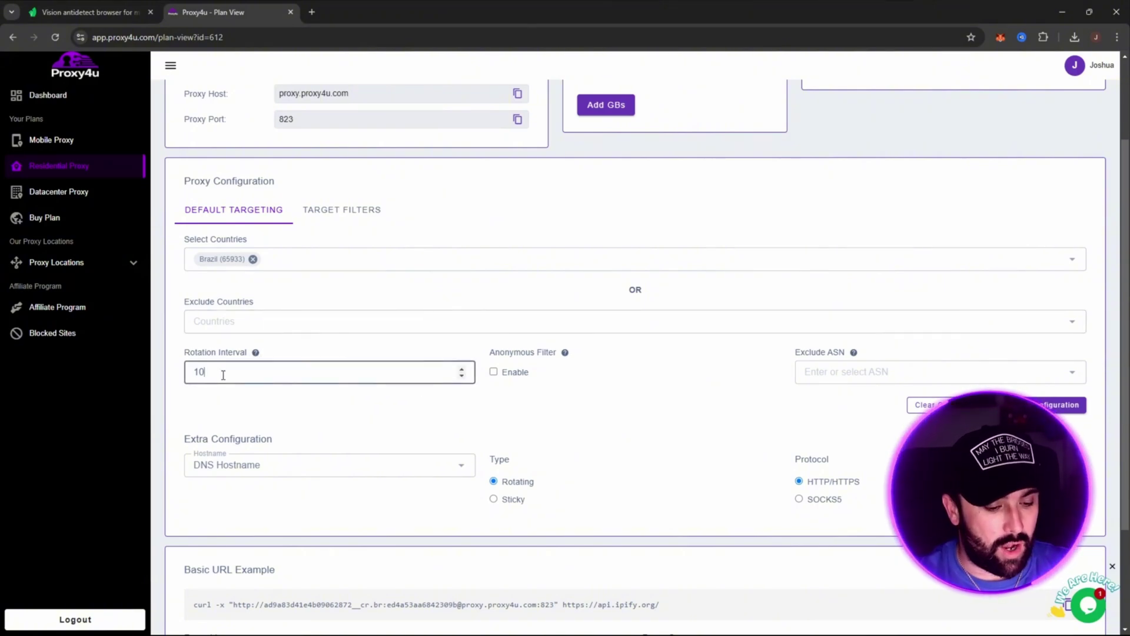
{"action": "key", "text": "BackSpace"}
{"action": "key", "text": "BackSpace"}
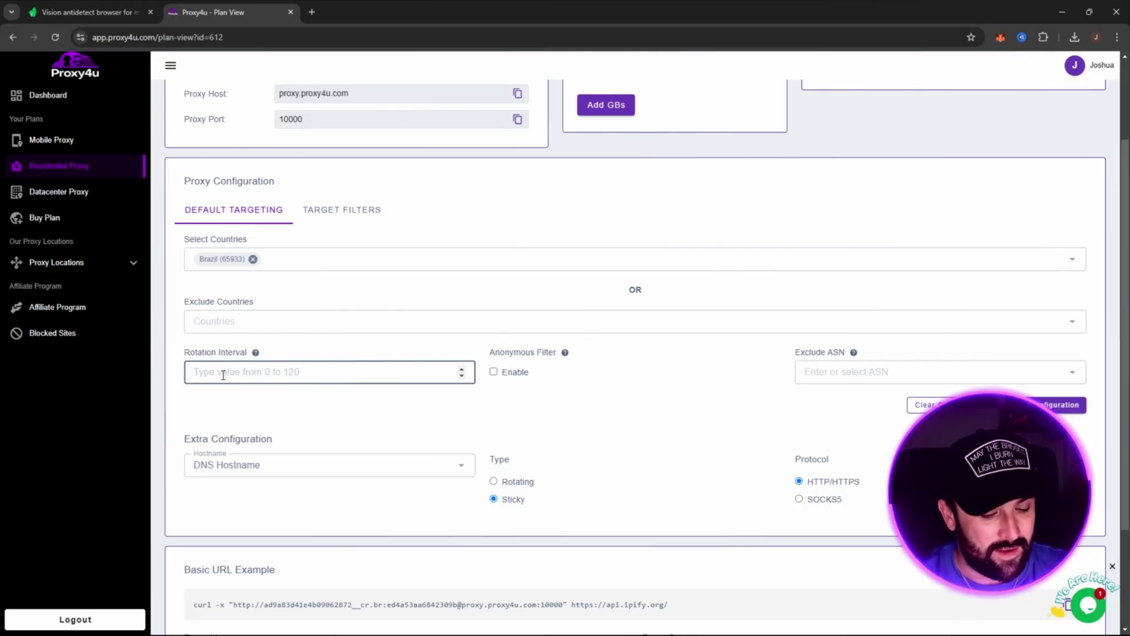
{"action": "type", "text": "15"}
{"action": "left_click", "coordinate": [421, 424]}
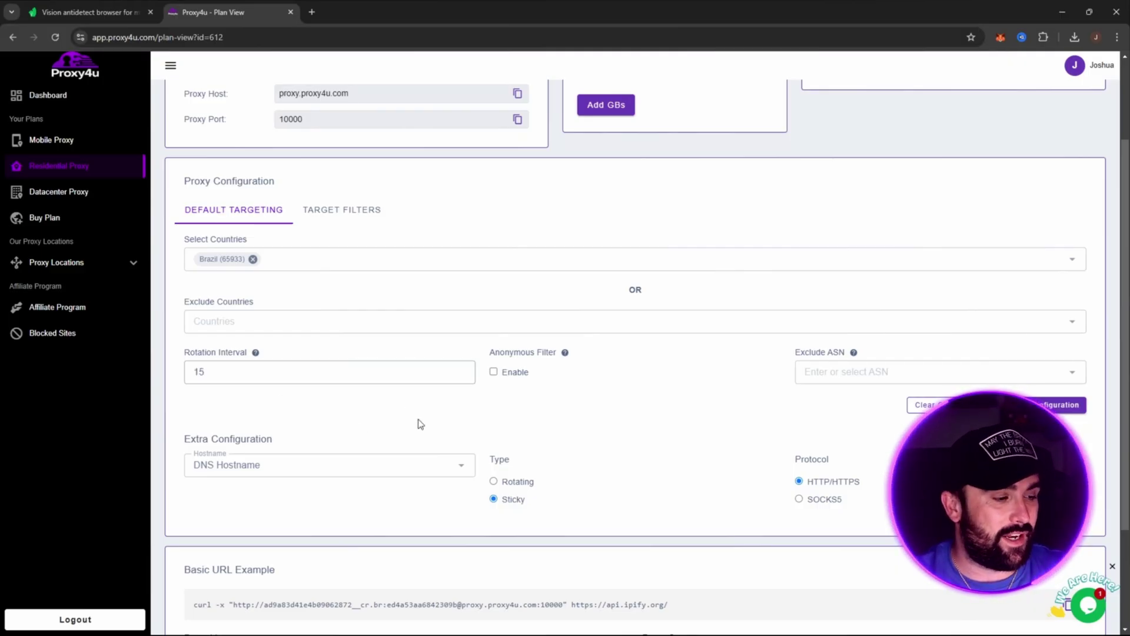
Step: Set the proxy Type to Sticky and the Protocol to SOCKS5
{"action": "scroll", "coordinate": [460, 423], "scroll_direction": "down", "scroll_amount": 2}
{"action": "left_click", "coordinate": [513, 365]}
{"action": "left_click", "coordinate": [512, 383]}
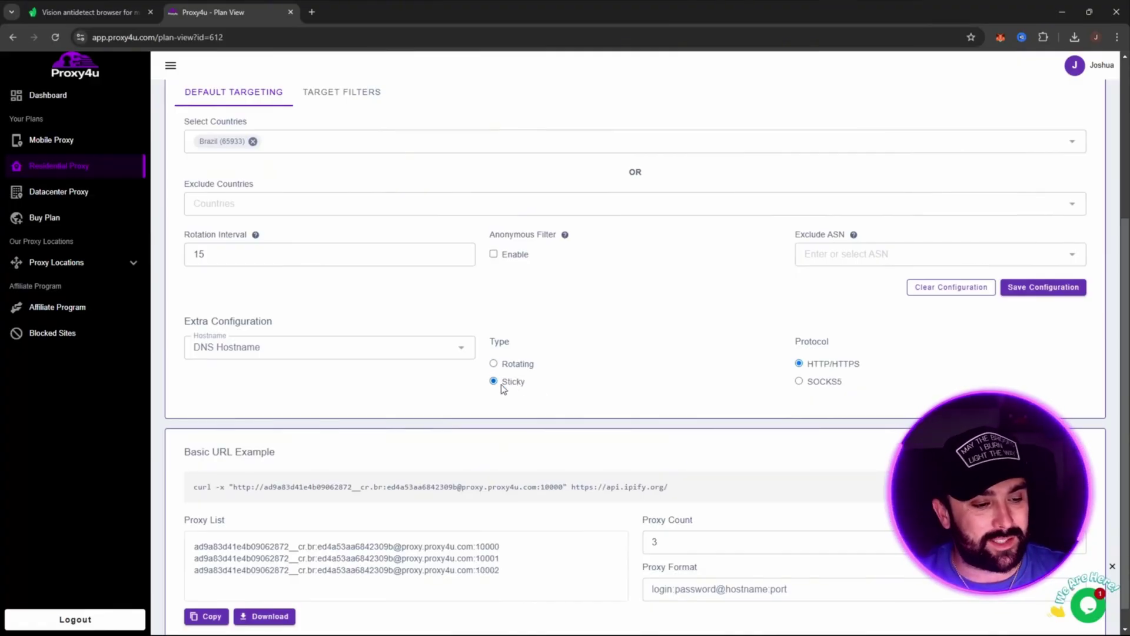
{"action": "scroll", "coordinate": [742, 377], "scroll_direction": "up", "scroll_amount": 1}
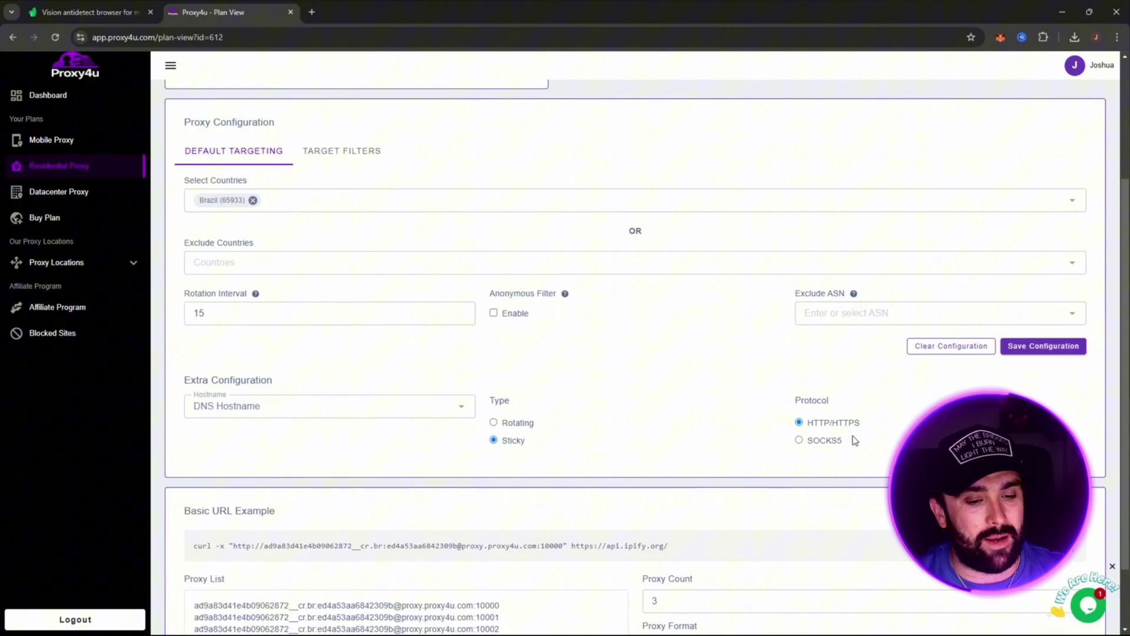
{"action": "scroll", "coordinate": [858, 344], "scroll_direction": "down", "scroll_amount": 1}
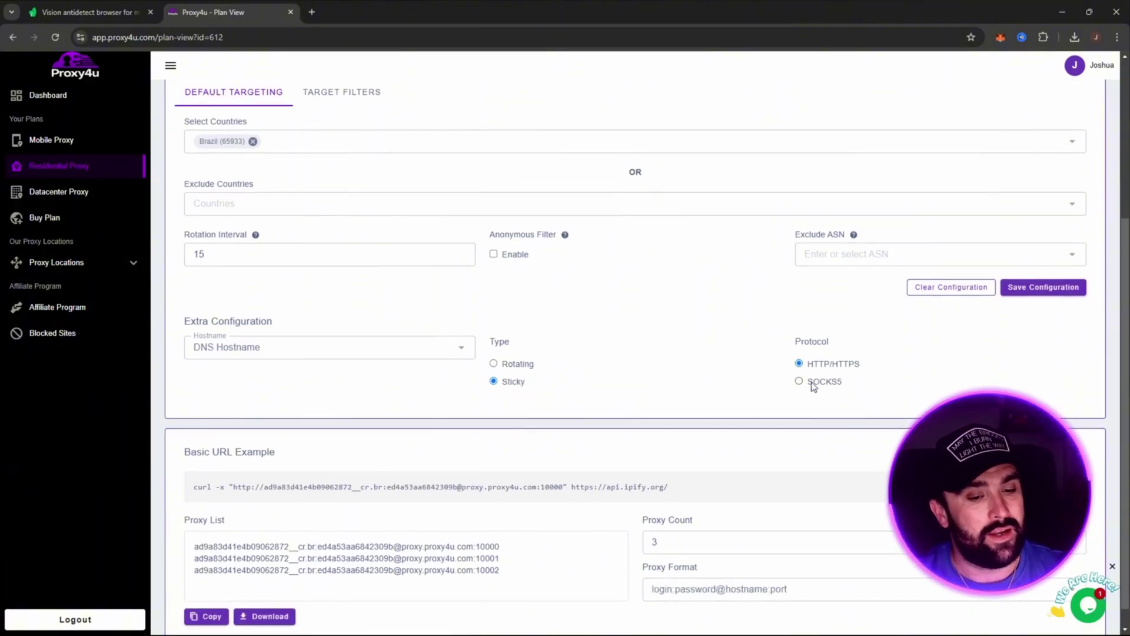
{"action": "left_click", "coordinate": [799, 381]}
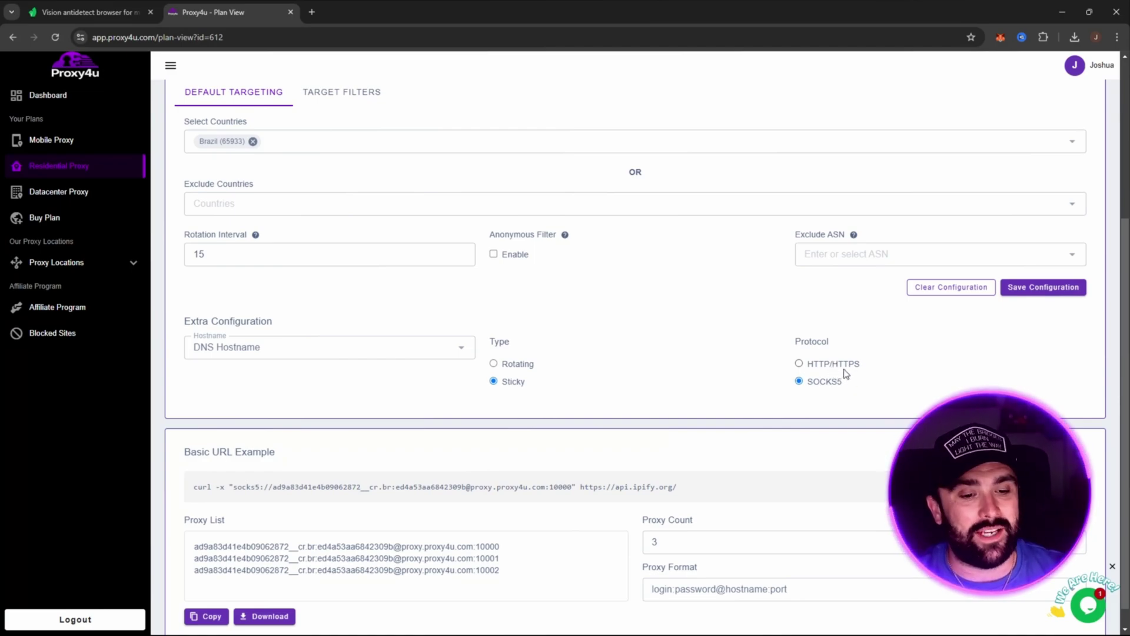
Step: Select the first line of the Proxy List, then switch back to Vision
{"action": "scroll", "coordinate": [972, 369], "scroll_direction": "down", "scroll_amount": 1}
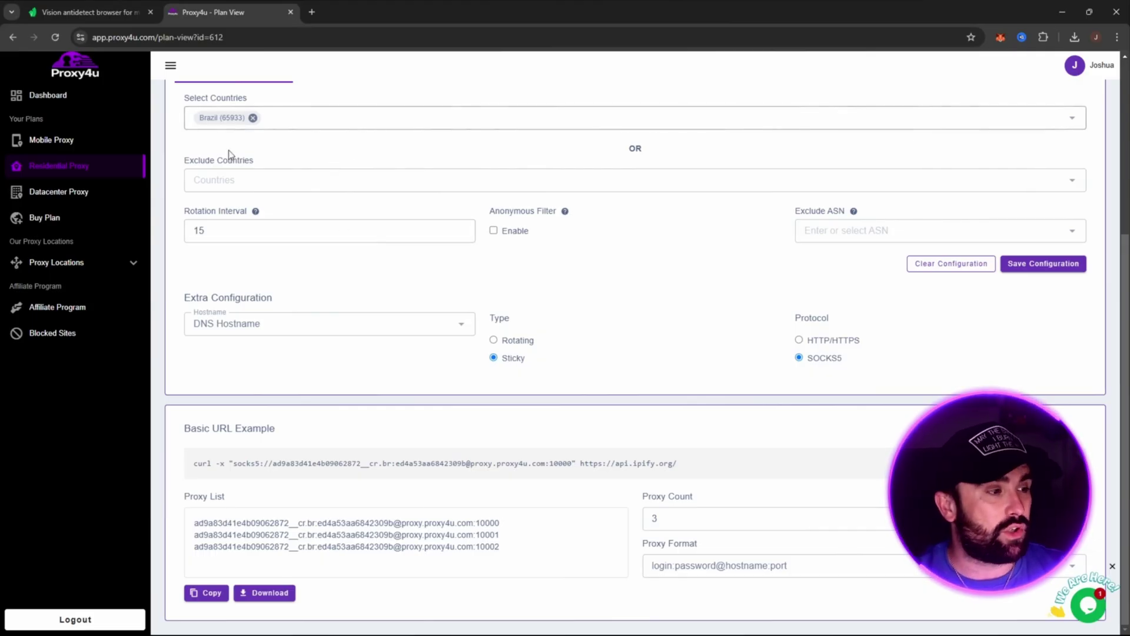
{"action": "scroll", "coordinate": [376, 173], "scroll_direction": "up", "scroll_amount": 4}
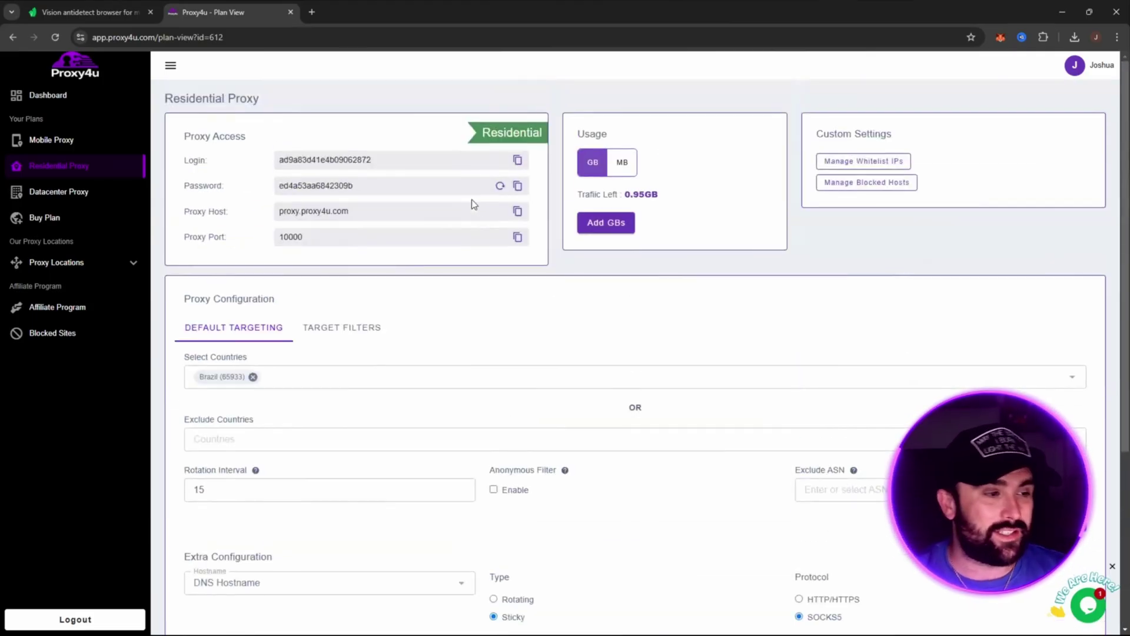
{"action": "scroll", "coordinate": [527, 263], "scroll_direction": "down", "scroll_amount": 4}
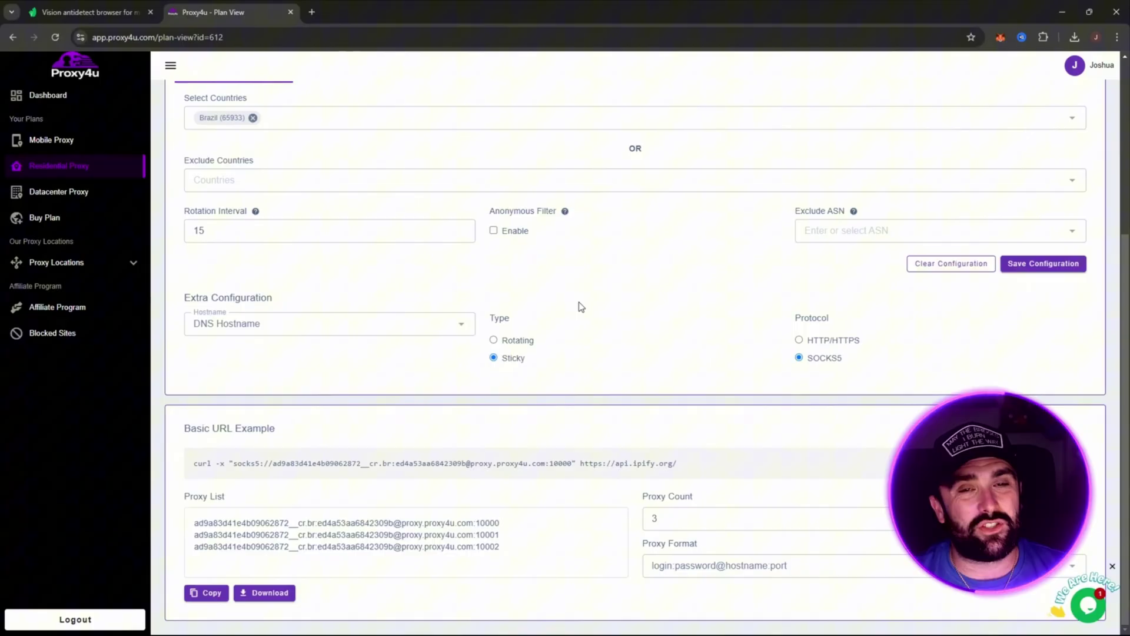
{"action": "left_click_drag", "start_coordinate": [196, 525], "coordinate": [512, 527]}
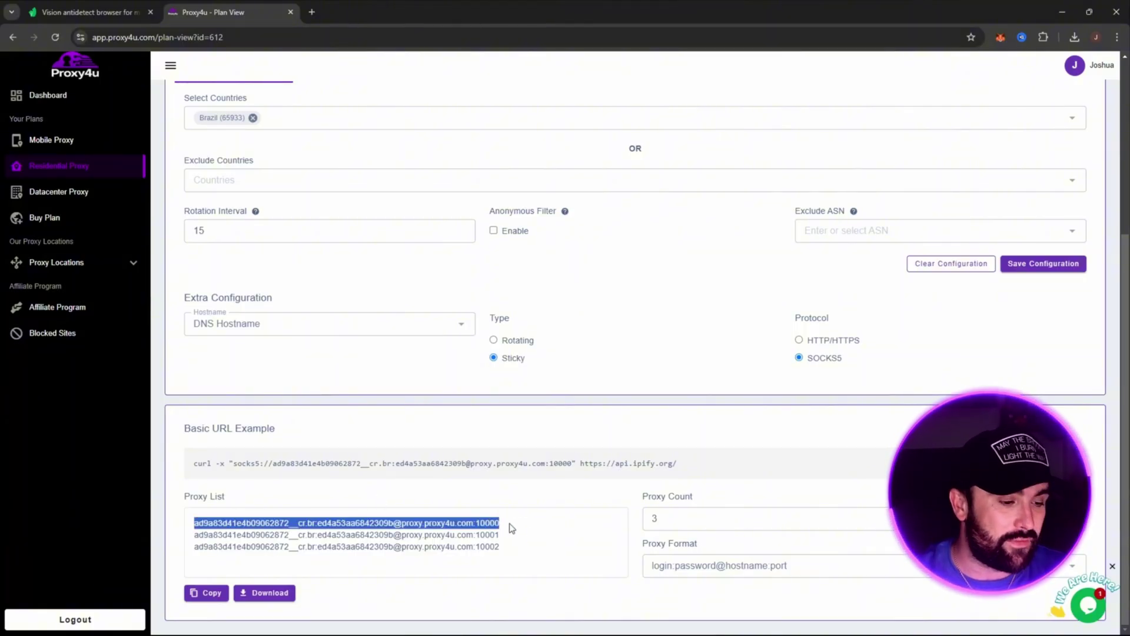
{"action": "left_click", "coordinate": [529, 530]}
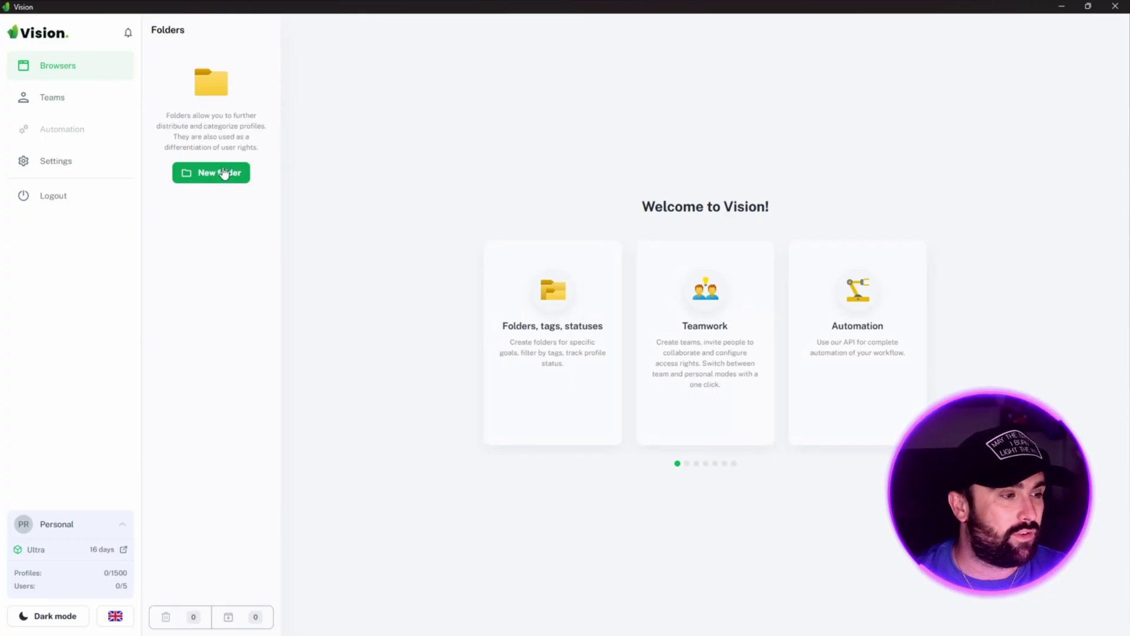
Step: Create a folder named FACEBOOK 1 with the Facebook icon
{"action": "left_click", "coordinate": [211, 174]}
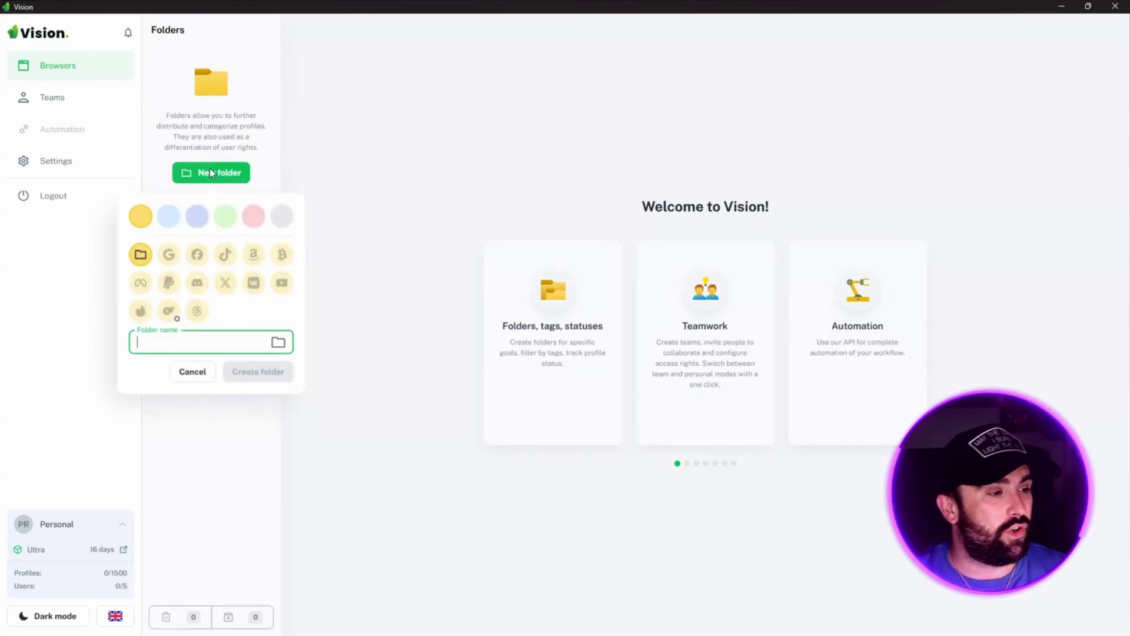
{"action": "left_click", "coordinate": [196, 254]}
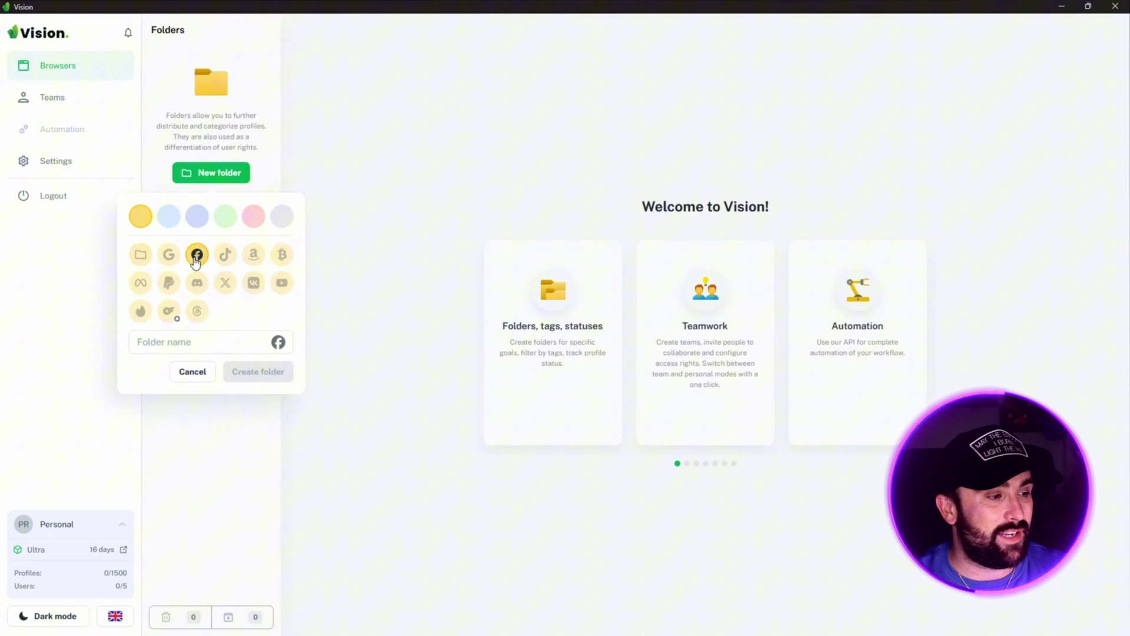
{"action": "left_click", "coordinate": [211, 346]}
{"action": "type", "text": "FACE"}
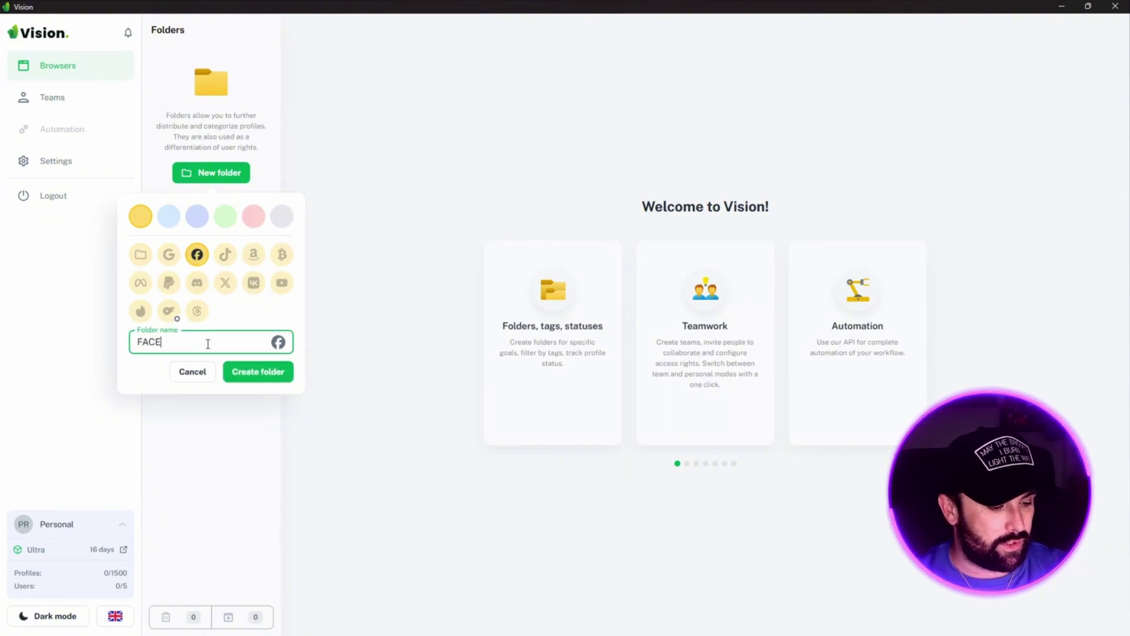
{"action": "type", "text": "BOOK 1"}
{"action": "left_click", "coordinate": [263, 375]}
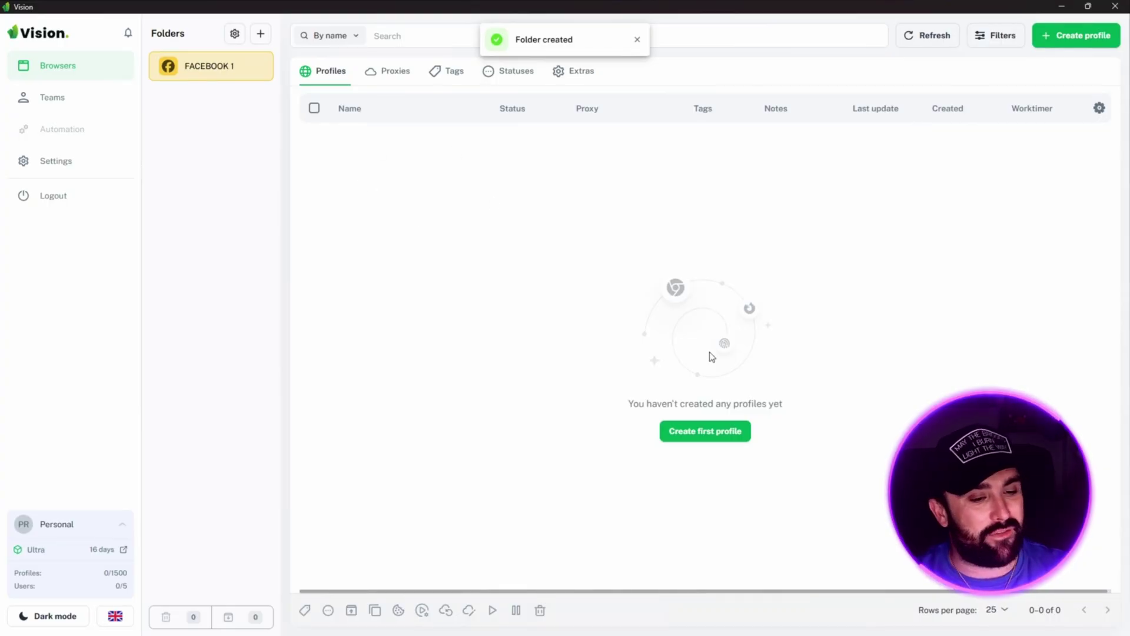
{"action": "left_click", "coordinate": [636, 40]}
Step: Start a new profile named TEST 1 in the folder and choose to add a new proxy
{"action": "left_click", "coordinate": [709, 432]}
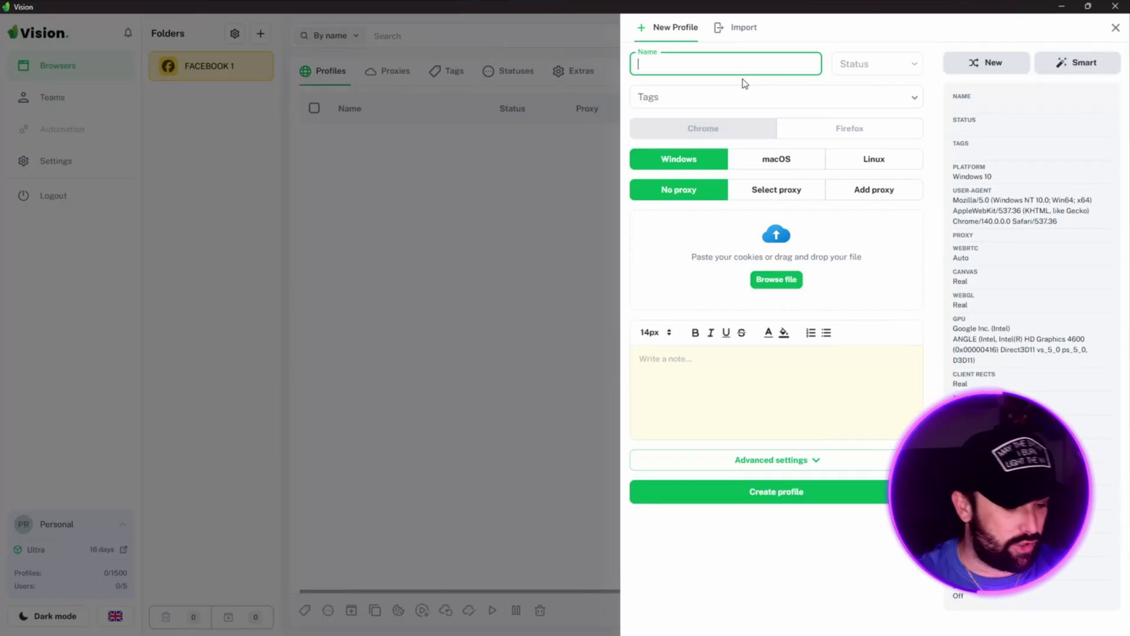
{"action": "type", "text": "TRES"}
{"action": "key", "text": "BackSpace"}
{"action": "key", "text": "BackSpace"}
{"action": "key", "text": "BackSpace"}
{"action": "type", "text": "EST 1"}
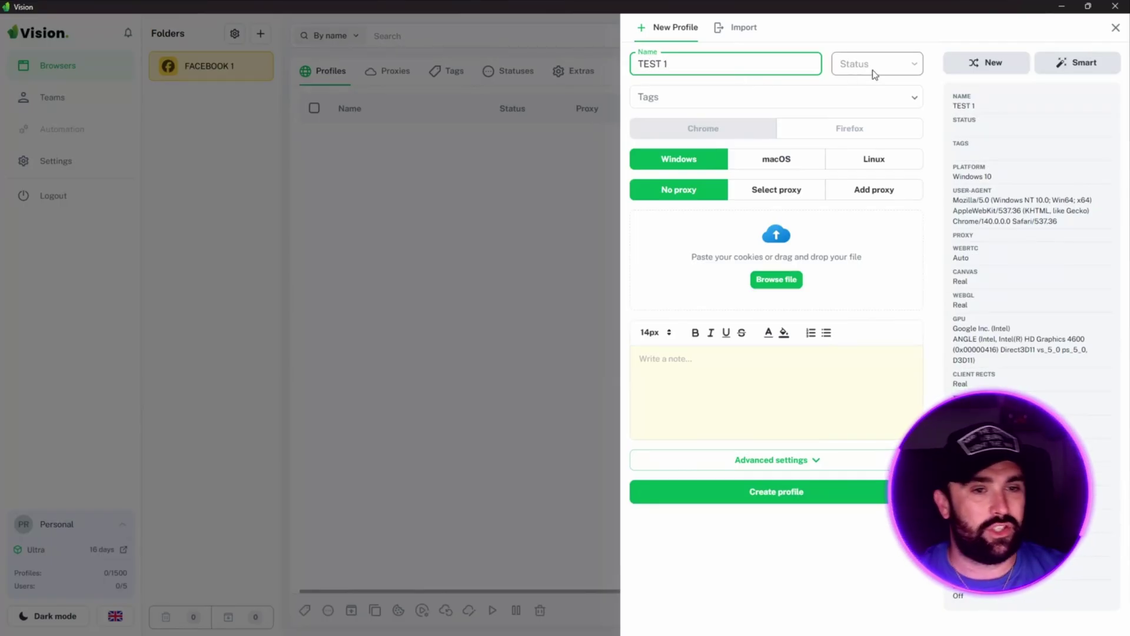
{"action": "left_click", "coordinate": [823, 47]}
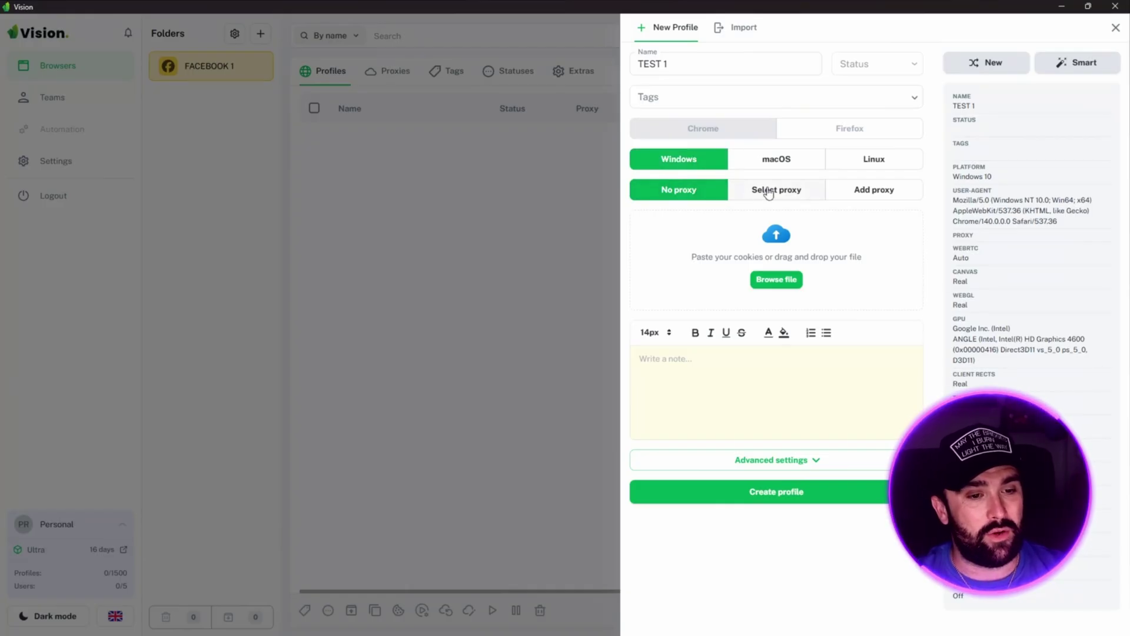
{"action": "left_click", "coordinate": [861, 190]}
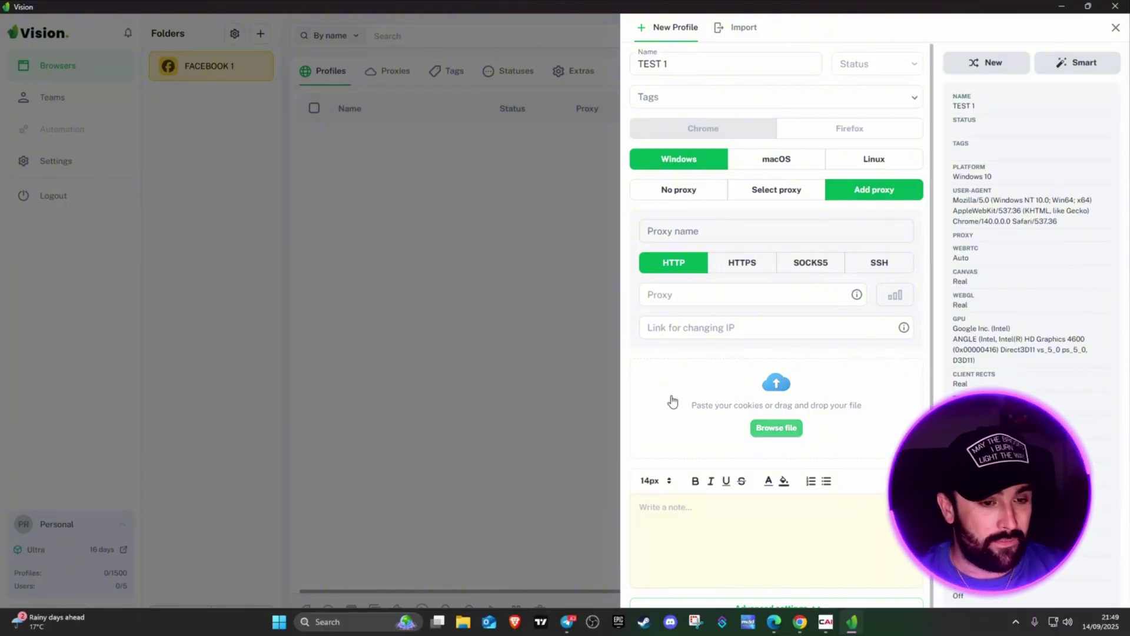
Step: Name the proxy 'PROXY 4 U' with SOCKS5 protocol, focus the Proxy field, and switch to Chrome
{"action": "left_click", "coordinate": [683, 229]}
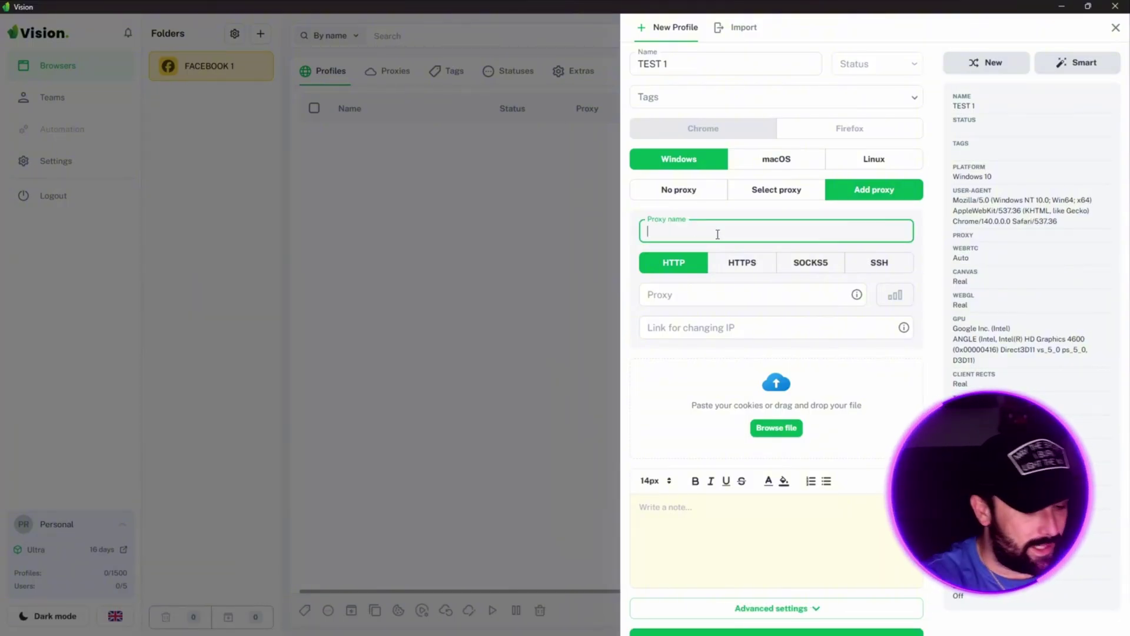
{"action": "type", "text": "PROOXY 4 U"}
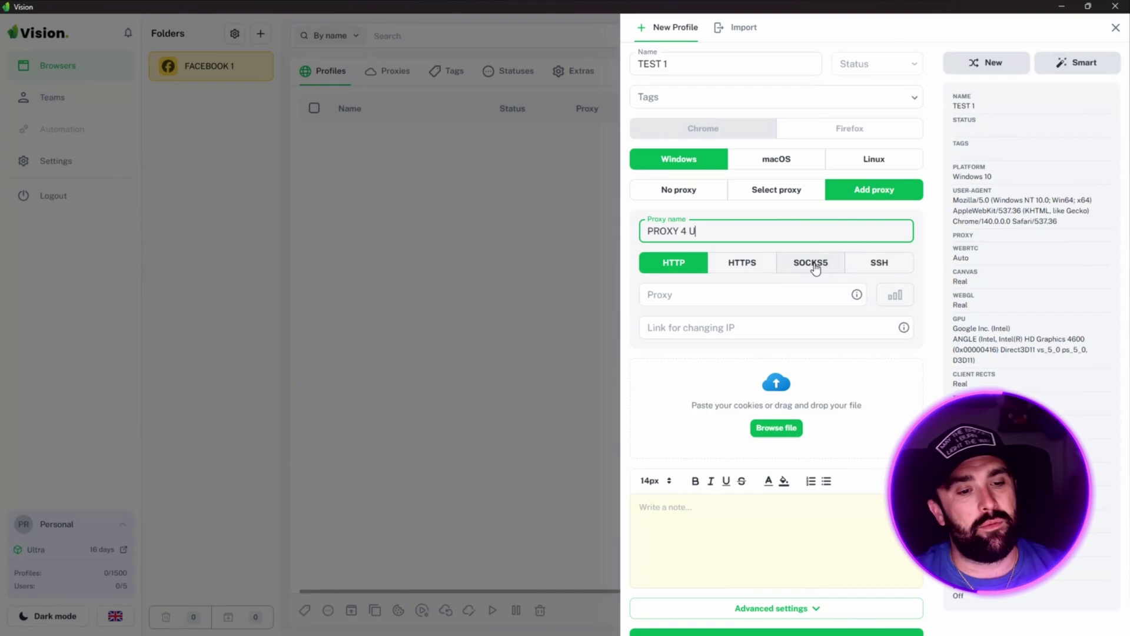
{"action": "left_click", "coordinate": [818, 266]}
{"action": "left_click", "coordinate": [777, 293]}
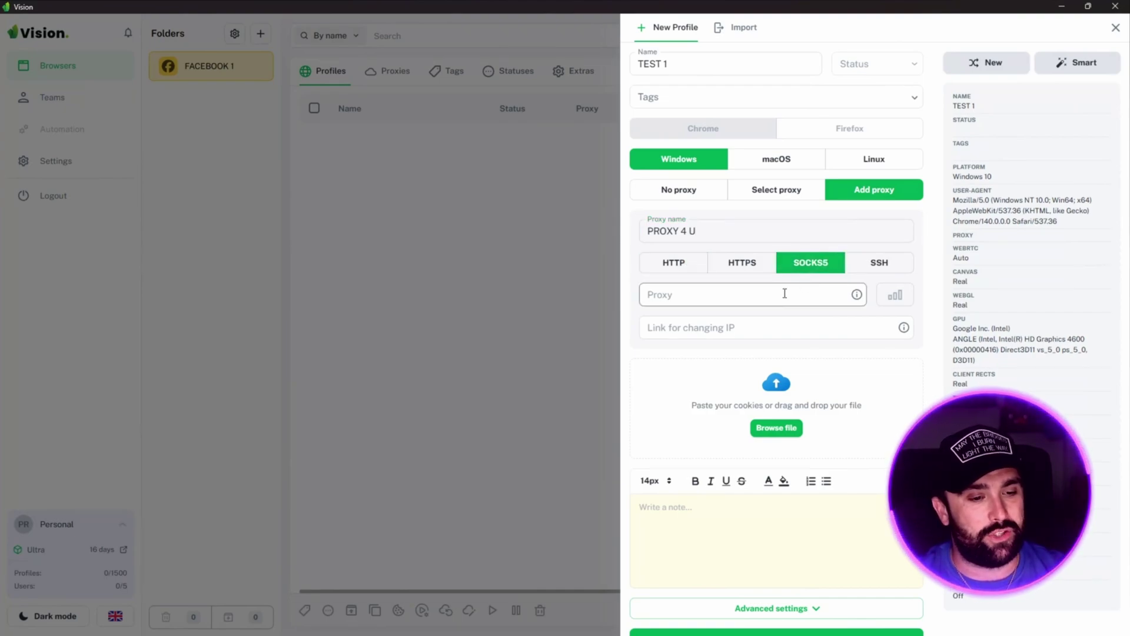
{"action": "left_click", "coordinate": [784, 293]}
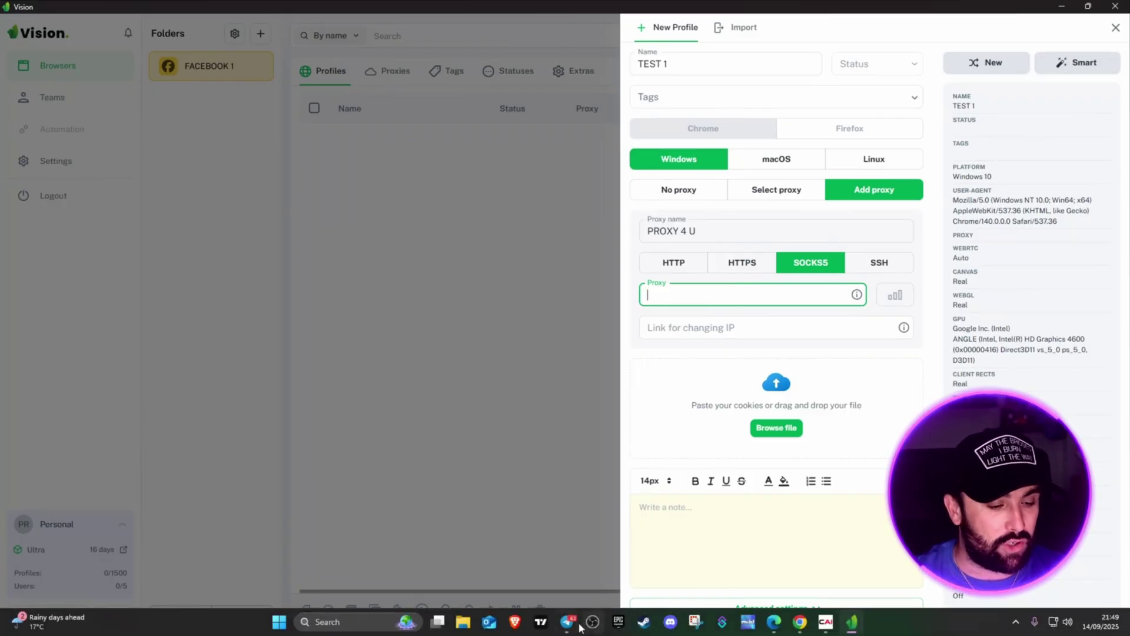
{"action": "mouse_move", "coordinate": [799, 624]}
{"action": "left_click", "coordinate": [805, 551]}
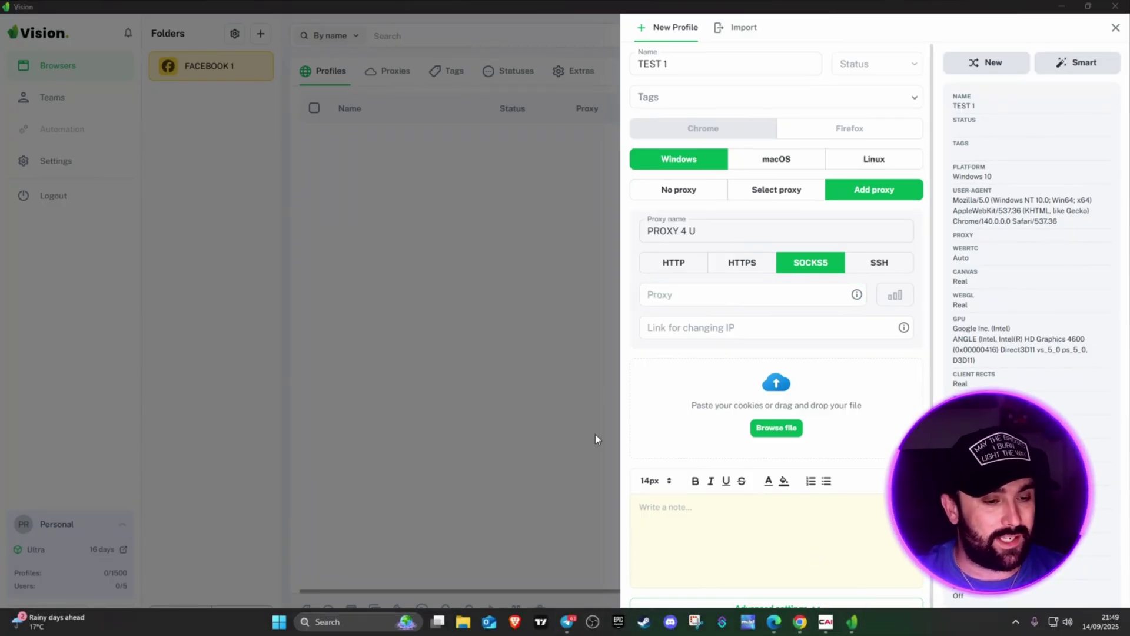
Step: Select and copy the first proxy line from the Proxy4u list, then return to Vision
{"action": "left_click", "coordinate": [801, 624]}
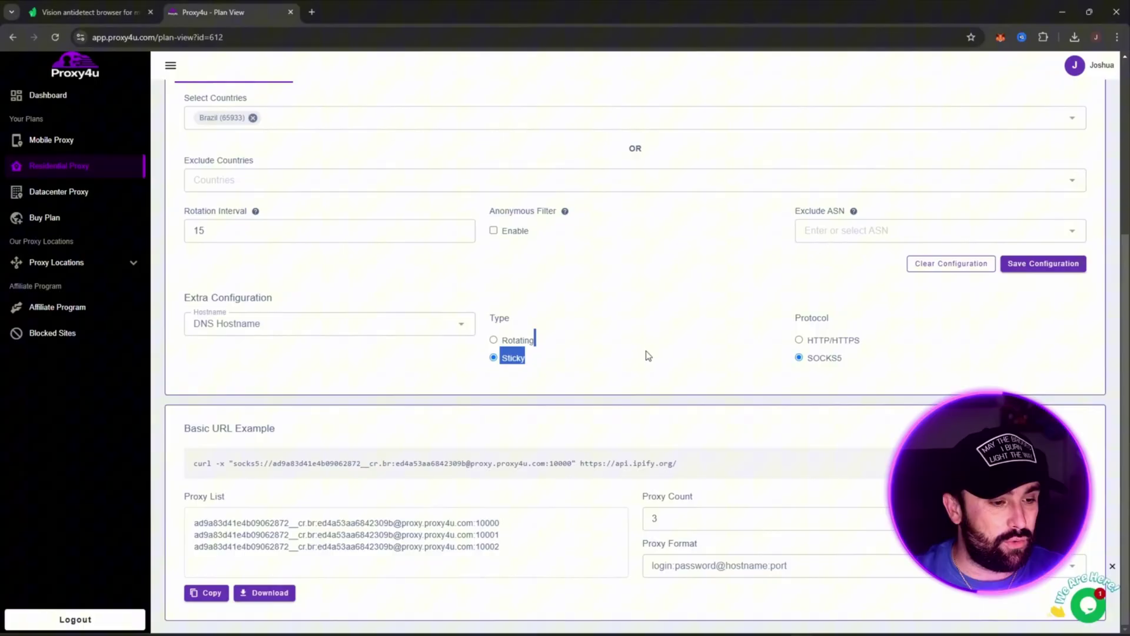
{"action": "left_click", "coordinate": [650, 377]}
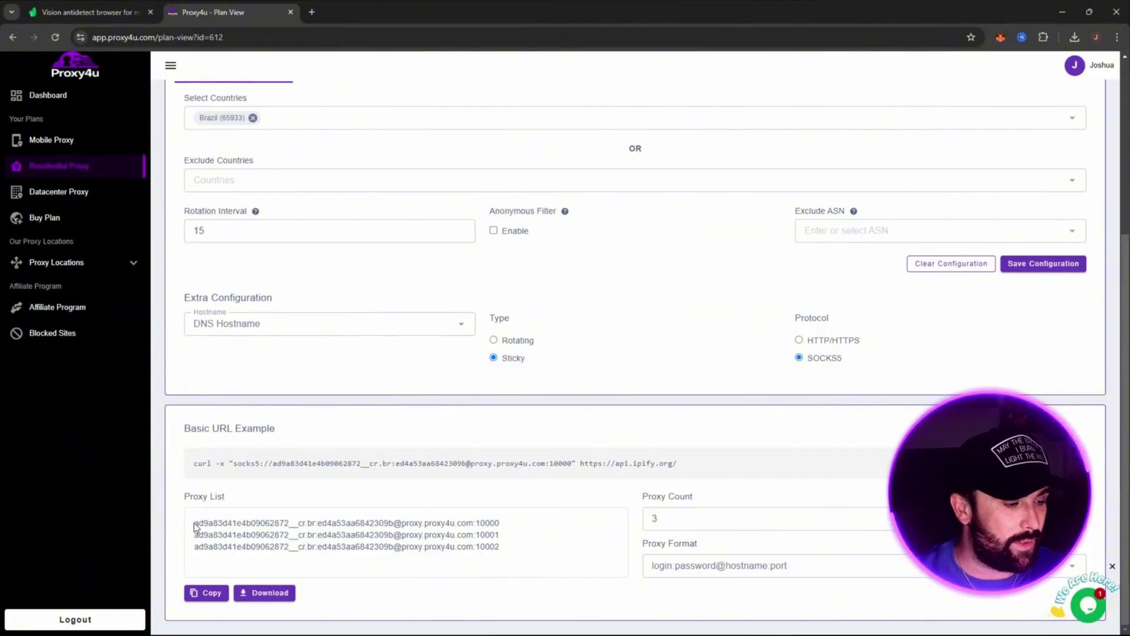
{"action": "left_click_drag", "start_coordinate": [194, 523], "coordinate": [504, 527]}
{"action": "key", "text": "ctrl+c"}
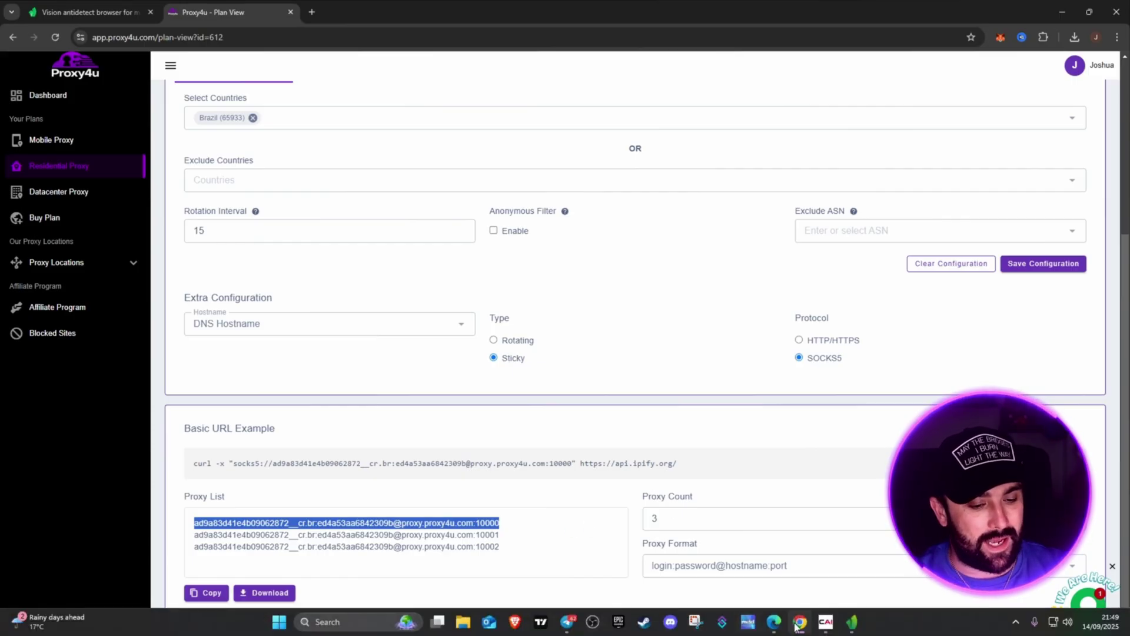
{"action": "left_click", "coordinate": [848, 622]}
Step: Paste proxy.proxy4u.com:10000, confirm it checks out as a Brazilian IP, and create TEST 1
{"action": "key", "text": "ctrl+v"}
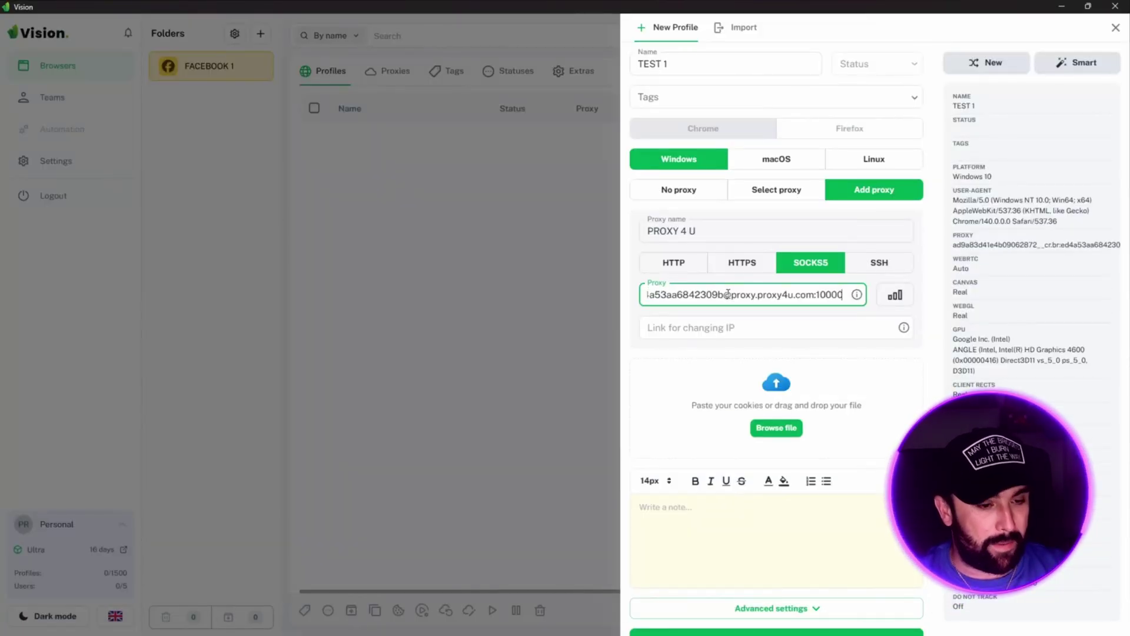
{"action": "left_click", "coordinate": [875, 299]}
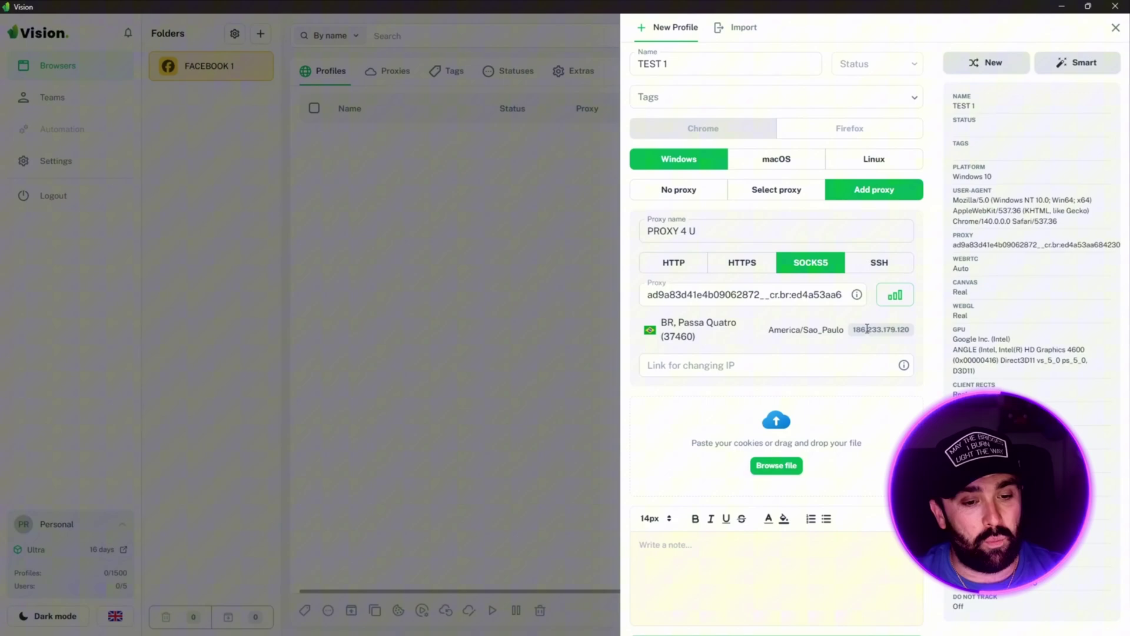
{"action": "left_click_drag", "start_coordinate": [854, 334], "coordinate": [921, 330]}
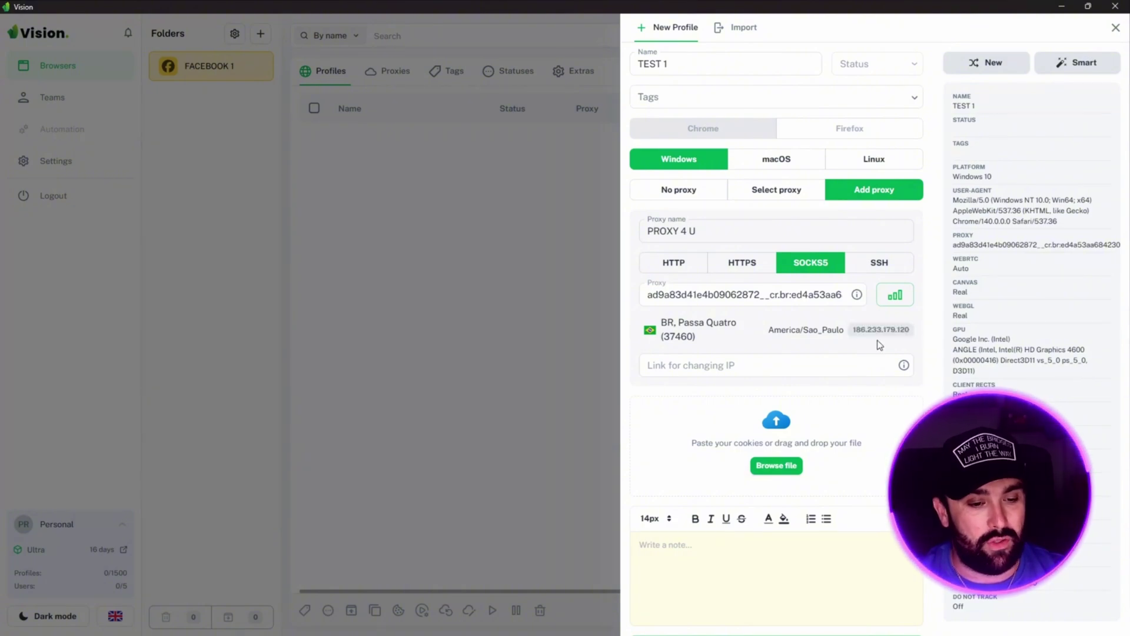
{"action": "scroll", "coordinate": [872, 343], "scroll_direction": "down", "scroll_amount": 1}
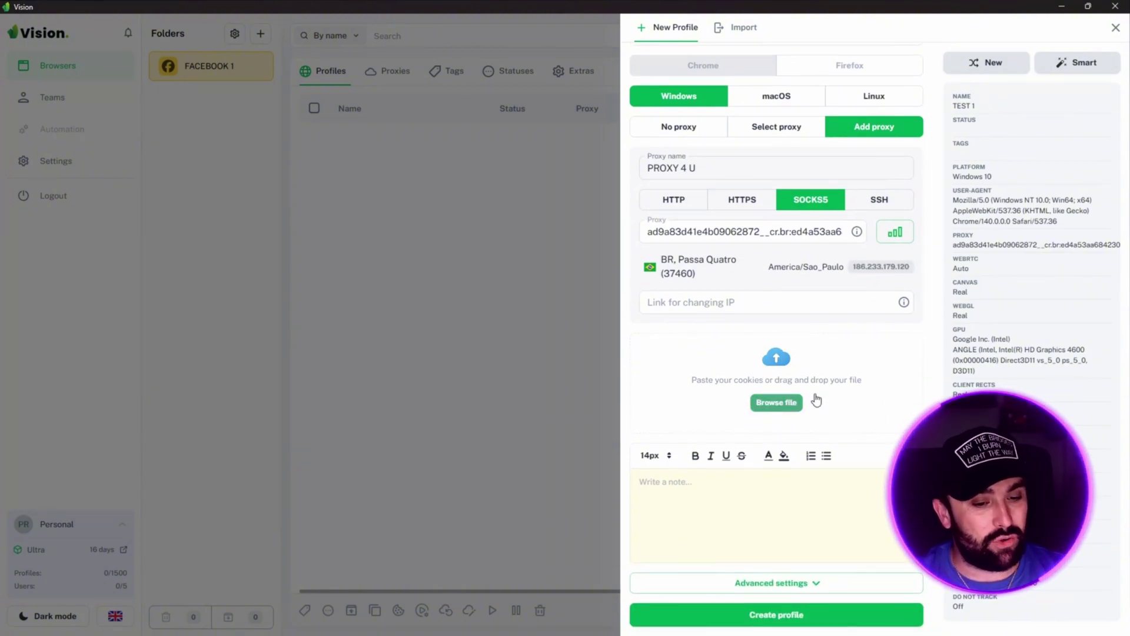
{"action": "left_click", "coordinate": [774, 616]}
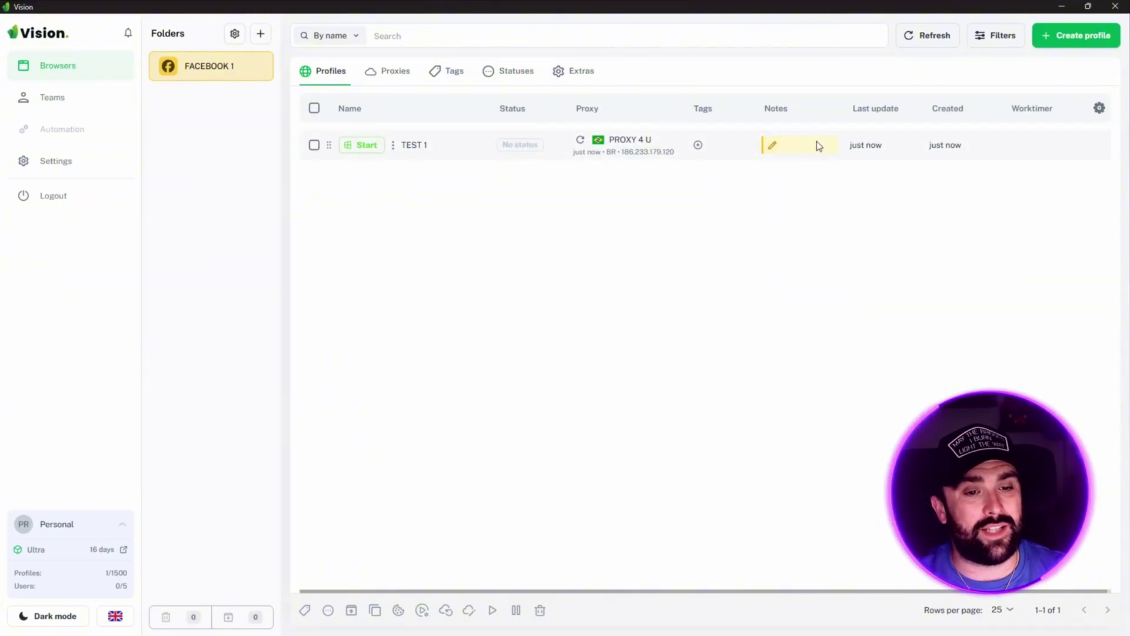
Step: Write and save the note 'USE THIS FOR FACEBOOK ONLY' in TEST 1's Notes column
{"action": "left_click", "coordinate": [773, 145]}
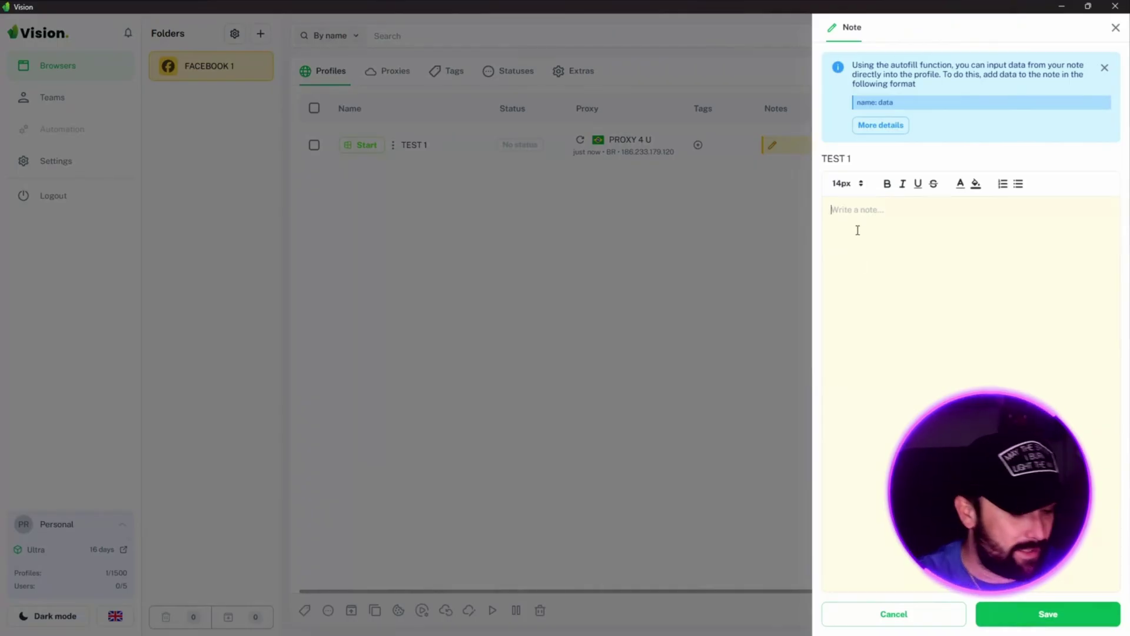
{"action": "type", "text": "us"}
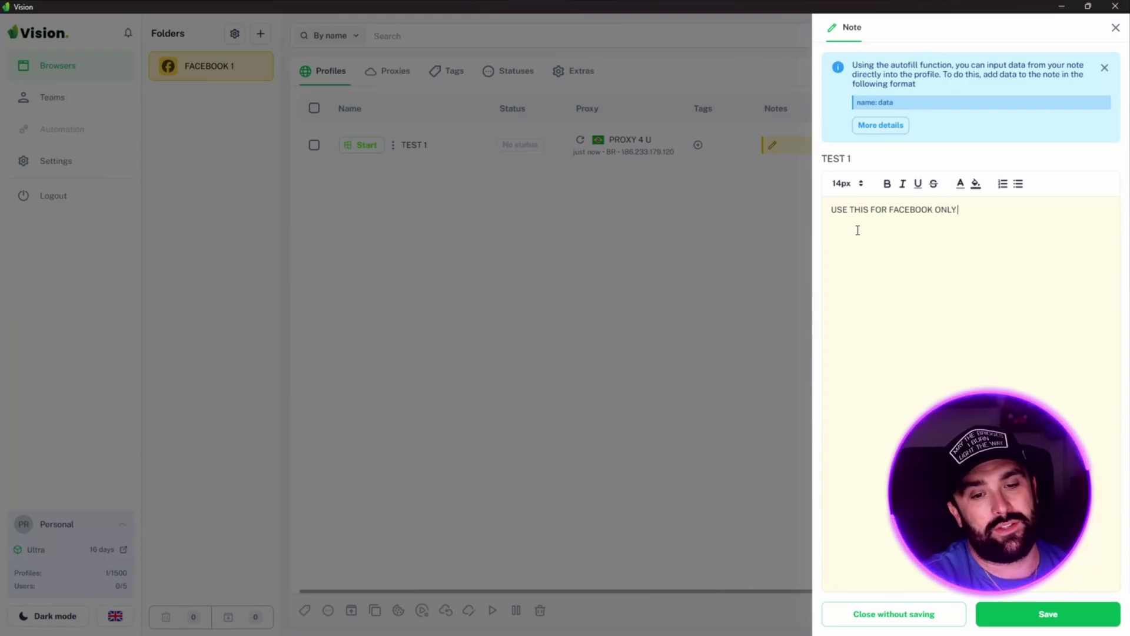
{"action": "left_click", "coordinate": [1079, 618]}
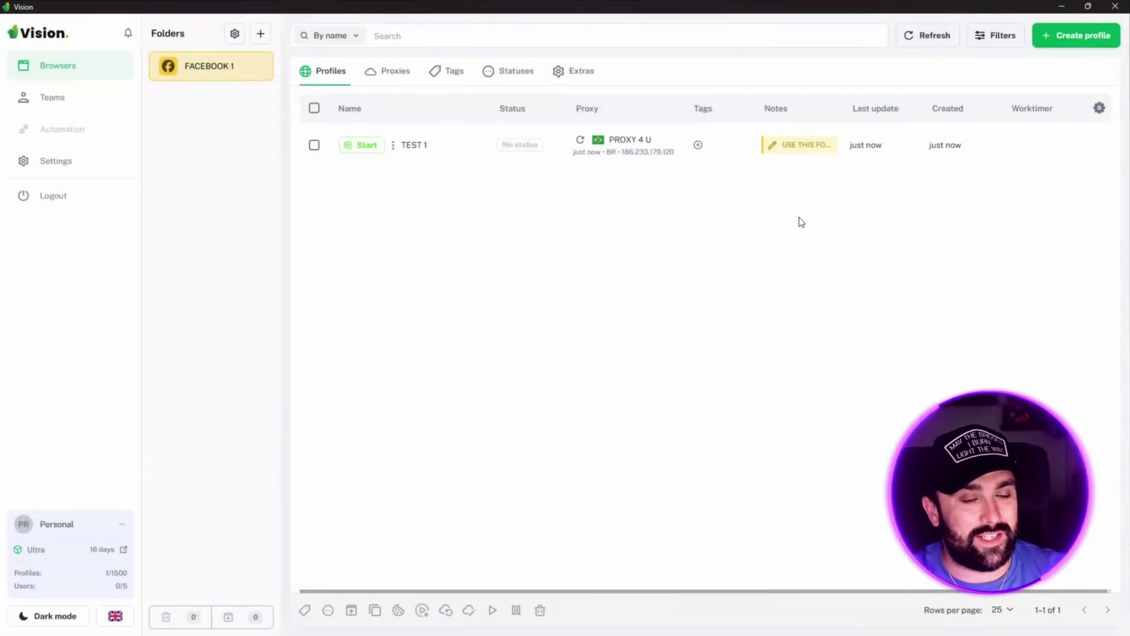
Step: Start the TEST 1 profile and allow it through the Windows firewall
{"action": "left_click", "coordinate": [362, 145]}
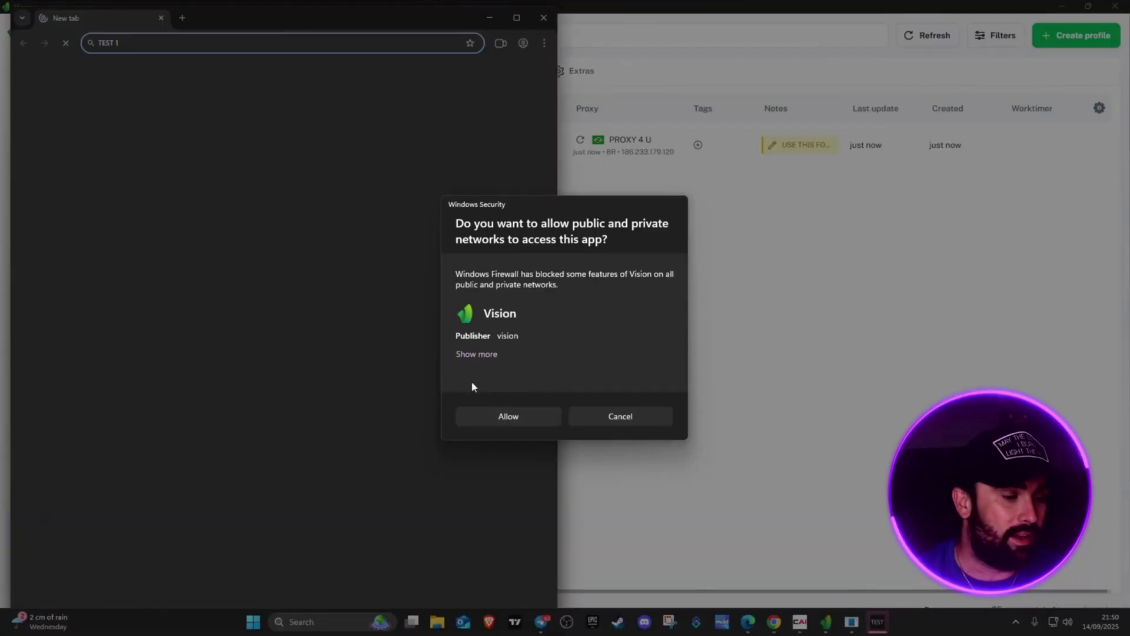
{"action": "left_click", "coordinate": [505, 416]}
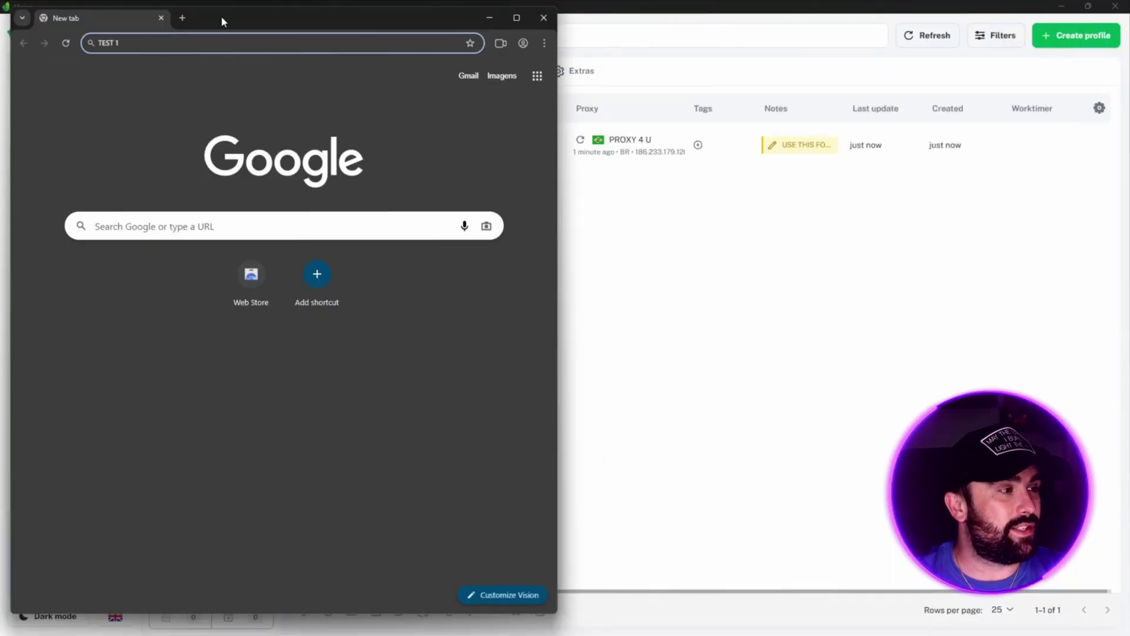
{"action": "left_click_drag", "start_coordinate": [220, 16], "coordinate": [469, 13]}
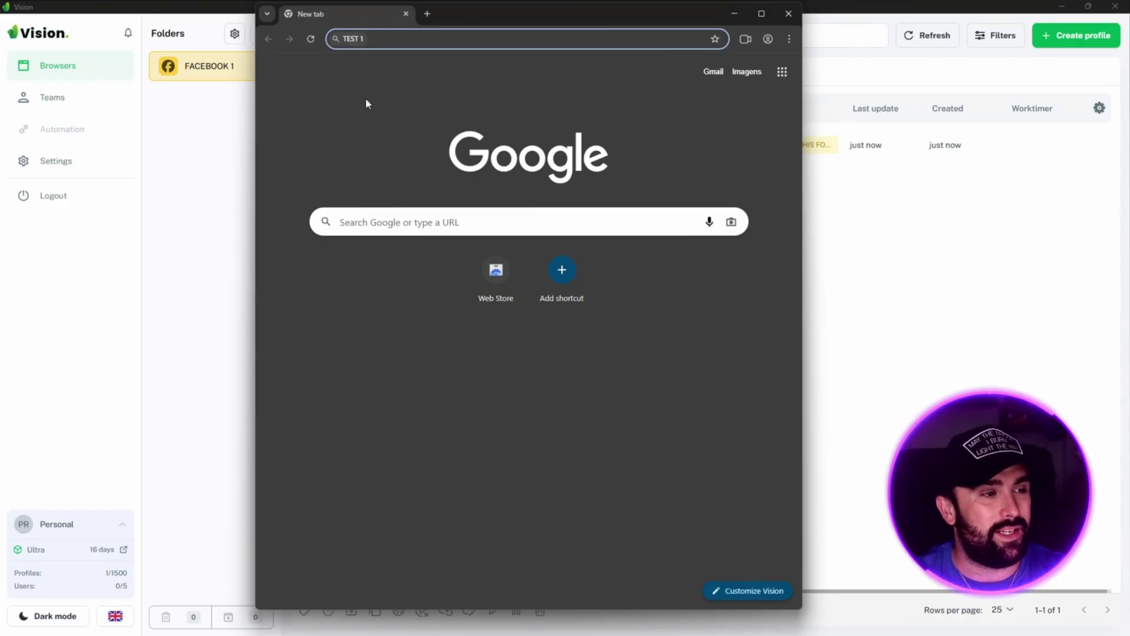
Step: Check the browser's and Google's trending search suggestions, then close the profile browser
{"action": "left_click", "coordinate": [408, 46]}
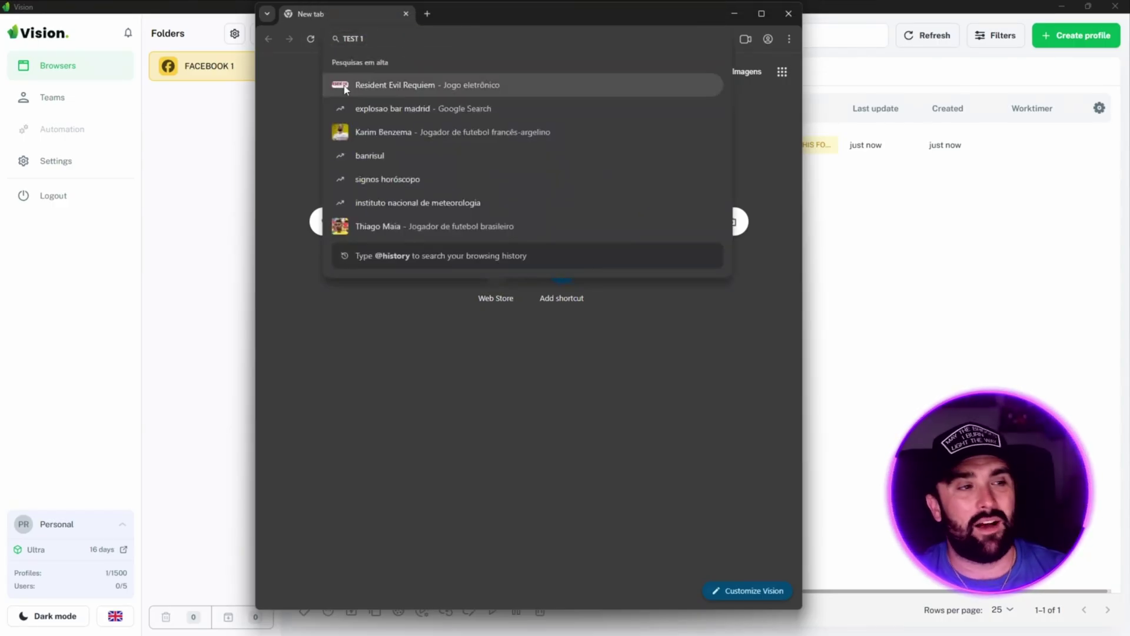
{"action": "left_click", "coordinate": [294, 110]}
{"action": "left_click", "coordinate": [411, 227]}
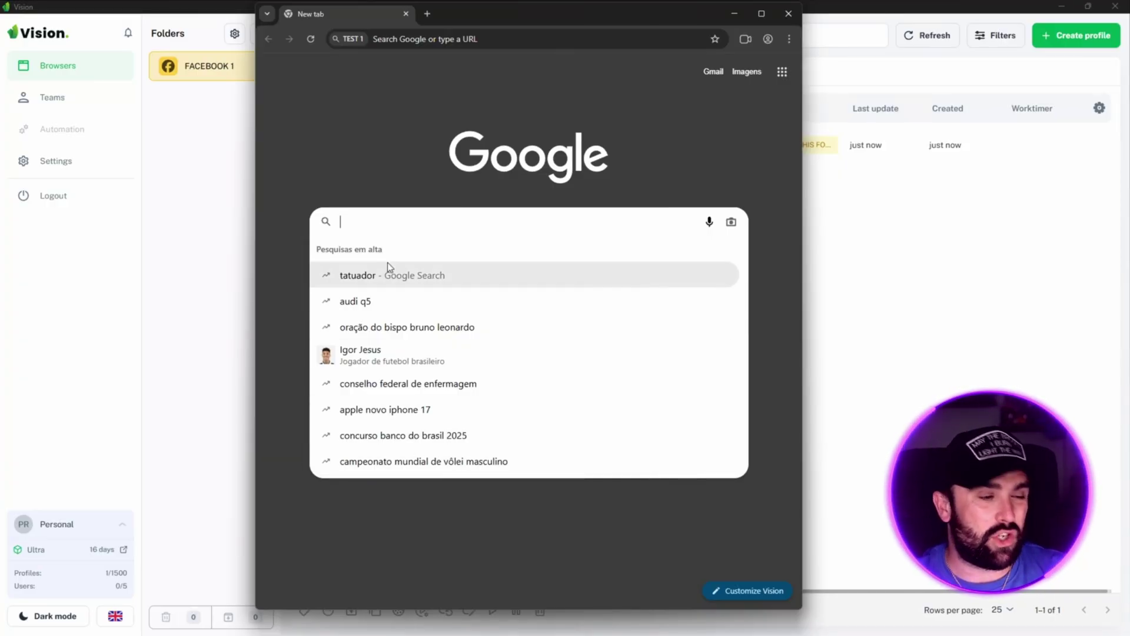
{"action": "left_click", "coordinate": [381, 88]}
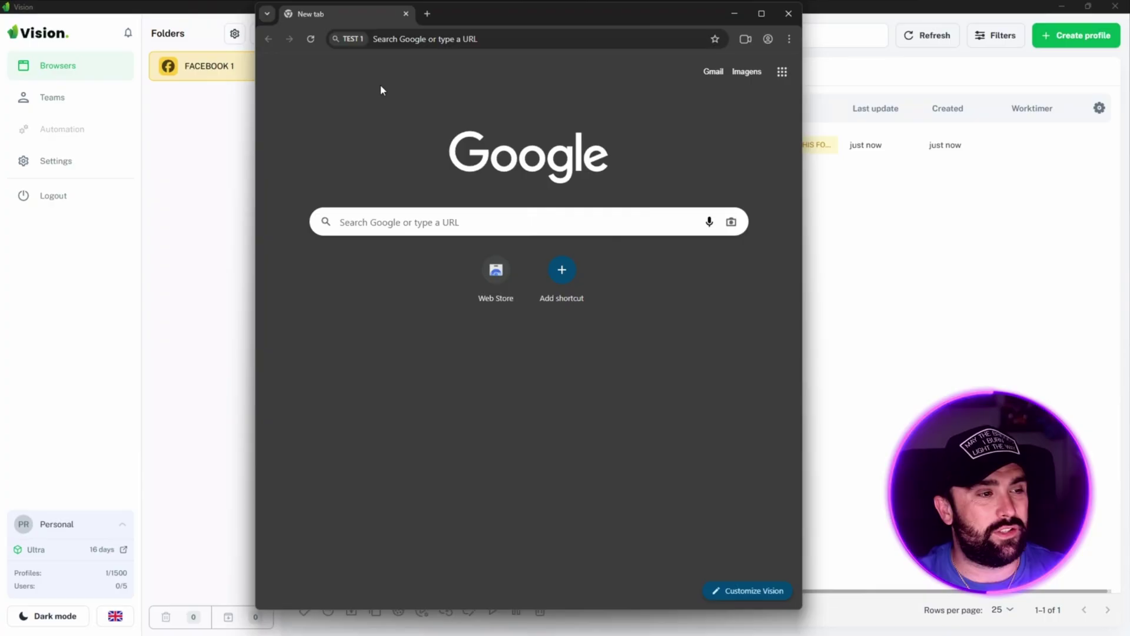
{"action": "left_click", "coordinate": [788, 18]}
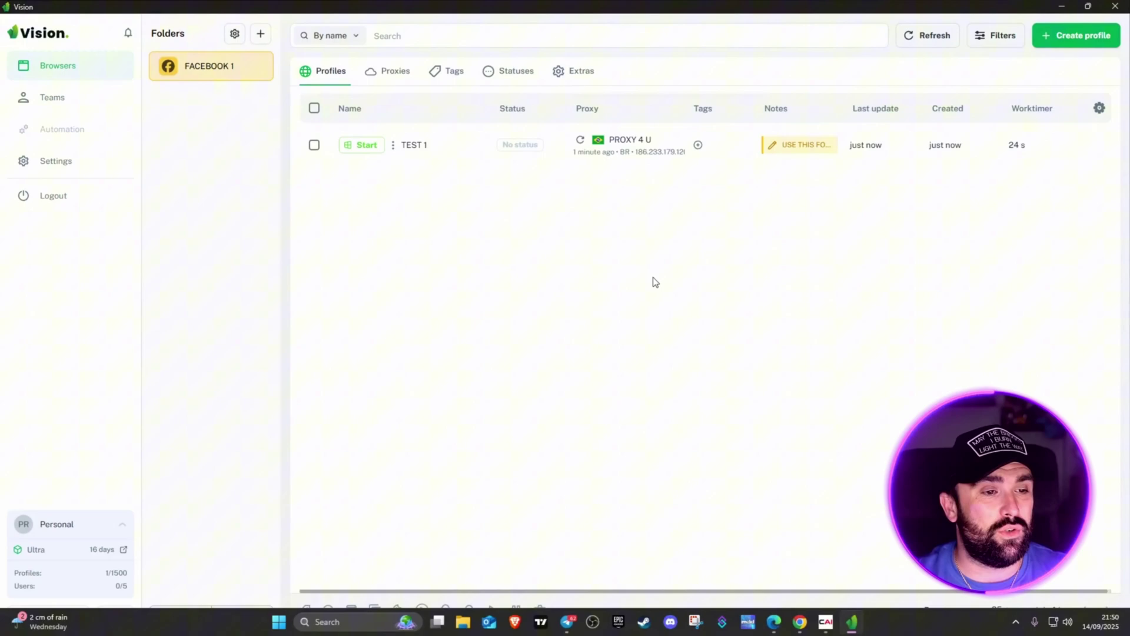